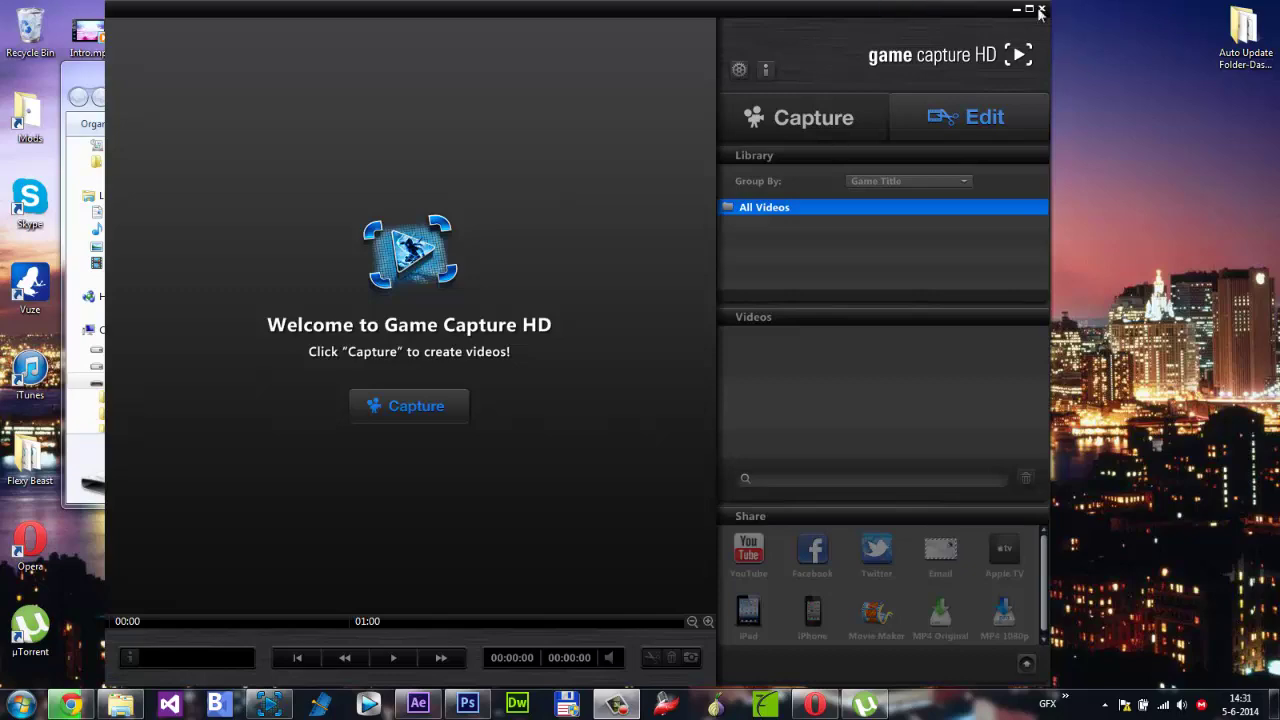
Step: Minimize Game Capture HD and download Simple Nand Flasher 1.3 BETA from its article on homebrew-connection.org
{"action": "left_click", "coordinate": [1019, 12]}
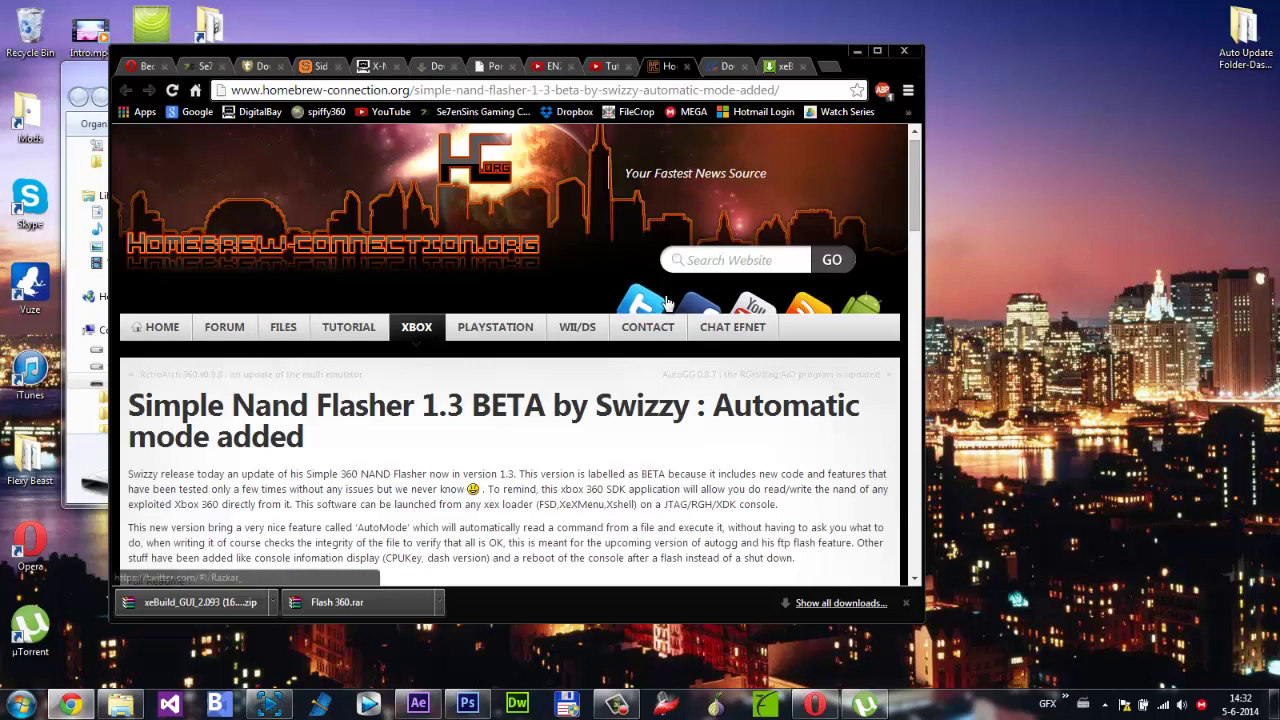
{"action": "left_click_drag", "start_coordinate": [166, 410], "coordinate": [265, 440]}
{"action": "left_click", "coordinate": [300, 450]}
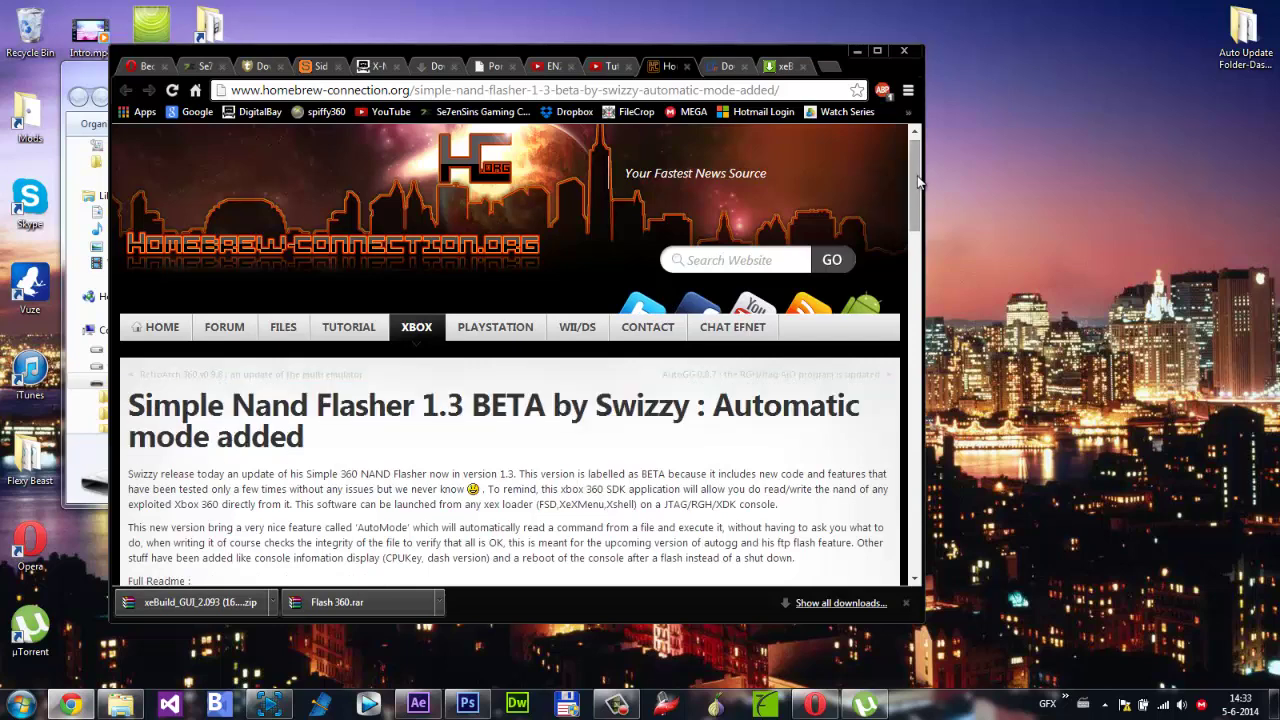
{"action": "left_click_drag", "start_coordinate": [914, 178], "coordinate": [950, 512]}
{"action": "left_click", "coordinate": [509, 416]}
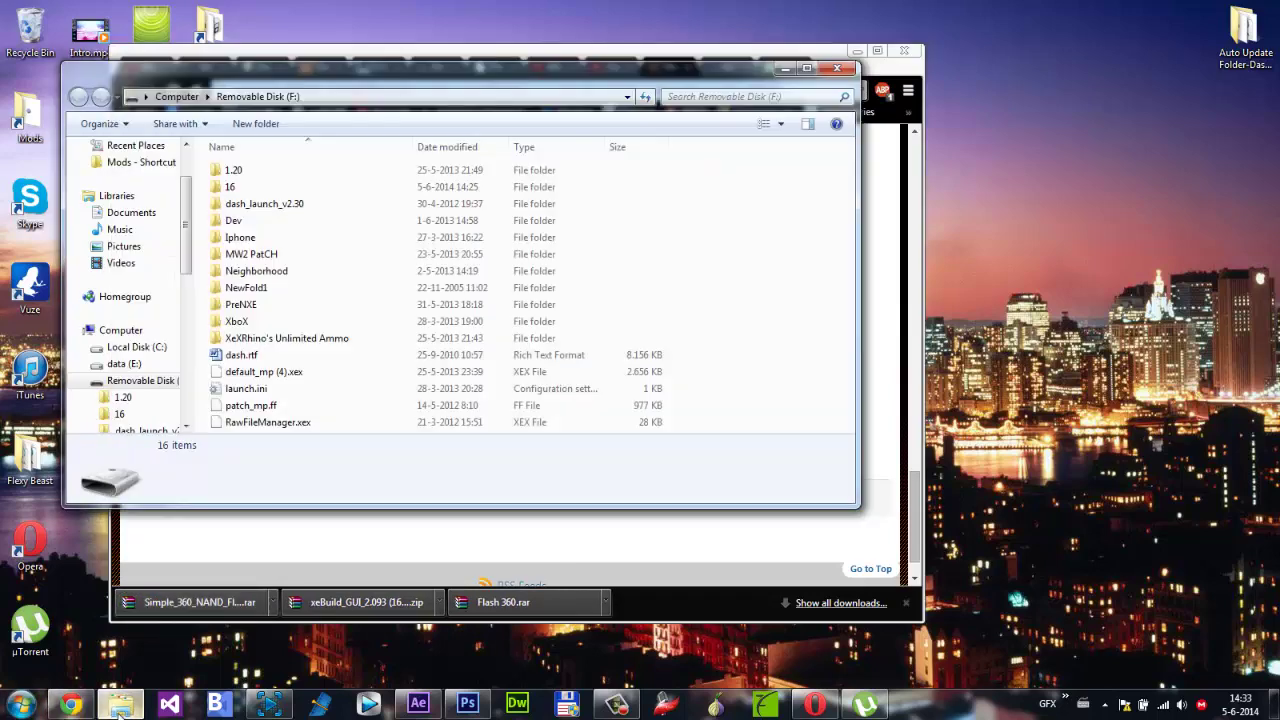
Step: Bring up the Removable Disk (F:) window and arrange it side by side with the browser
{"action": "left_click", "coordinate": [120, 705]}
{"action": "left_click_drag", "start_coordinate": [421, 80], "coordinate": [1279, 20]}
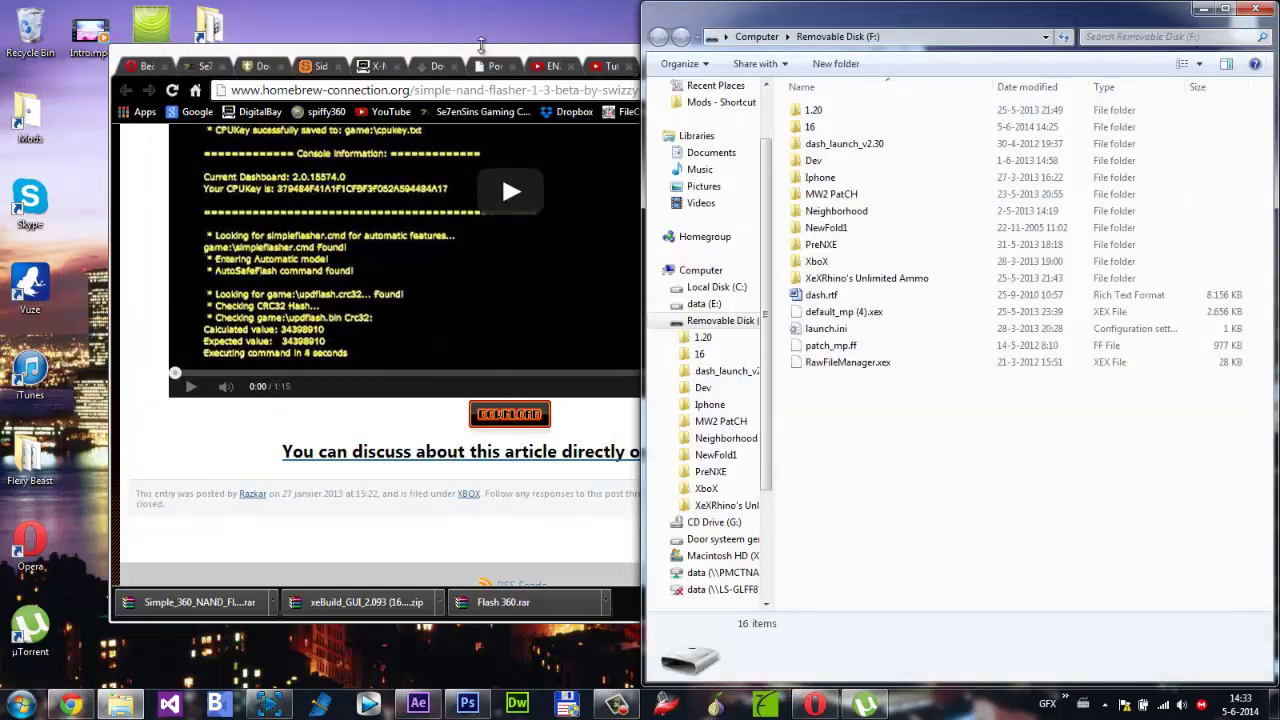
{"action": "left_click", "coordinate": [480, 52]}
{"action": "left_click_drag", "start_coordinate": [257, 44], "coordinate": [1, 10]}
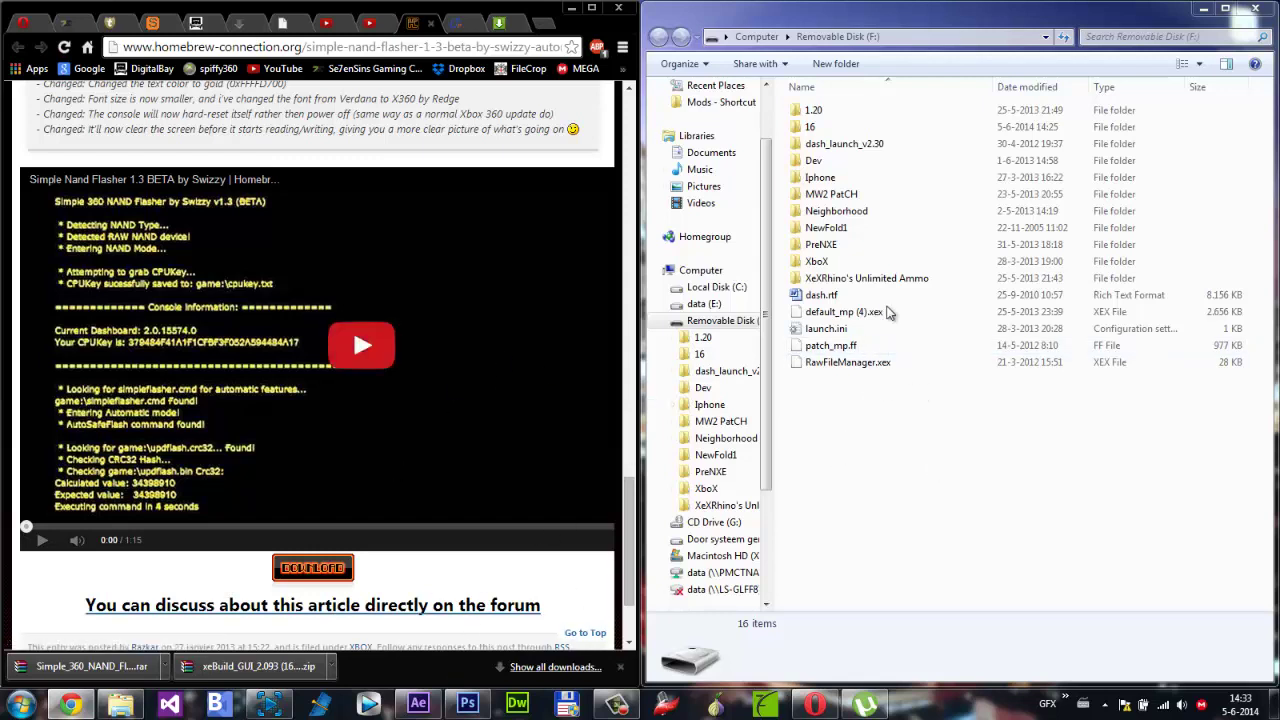
Step: Create a folder named 16756 on Removable Disk (F:) and open it
{"action": "left_click", "coordinate": [826, 66]}
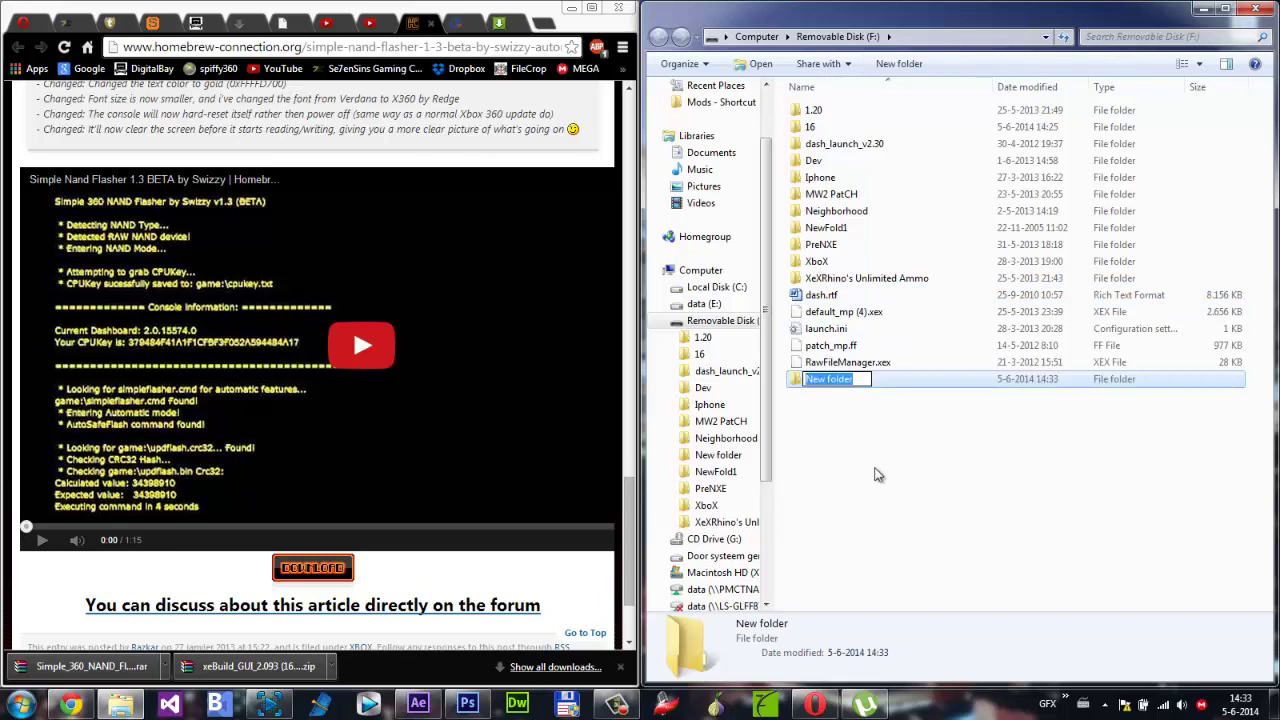
{"action": "type", "text": "165"}
{"action": "key", "text": "BackSpace"}
{"action": "type", "text": "756"}
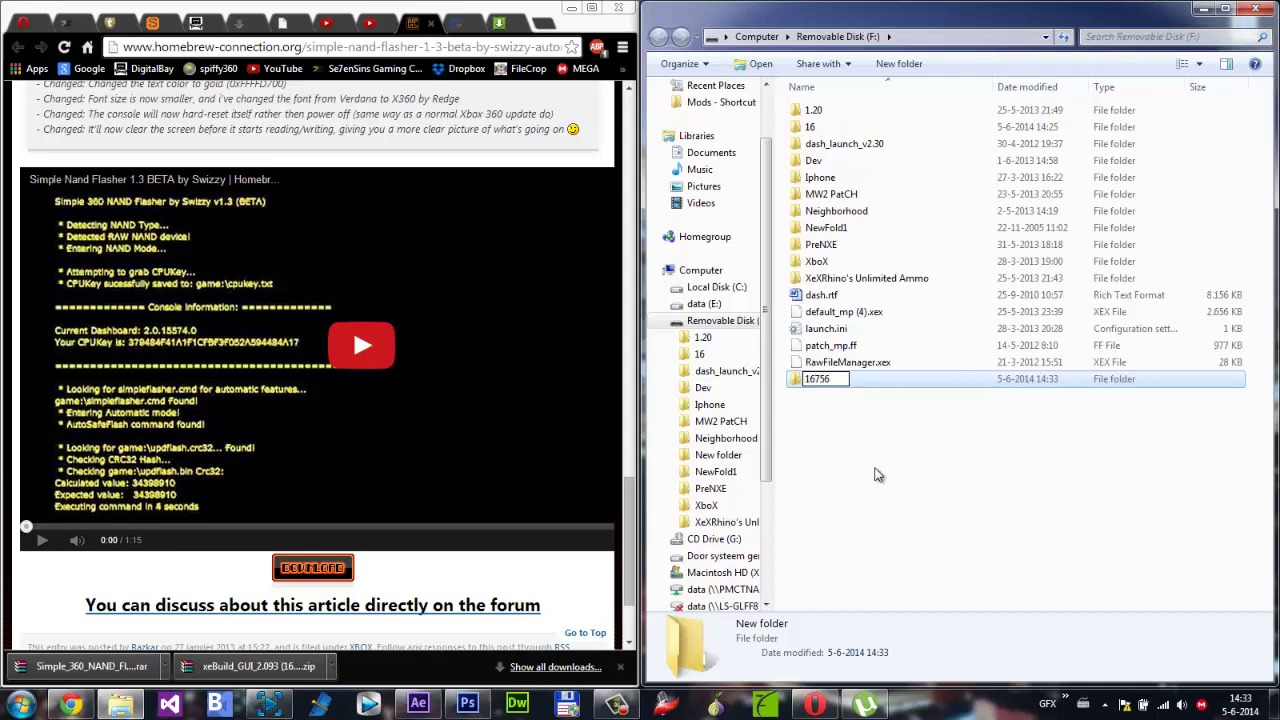
{"action": "key", "text": "Return"}
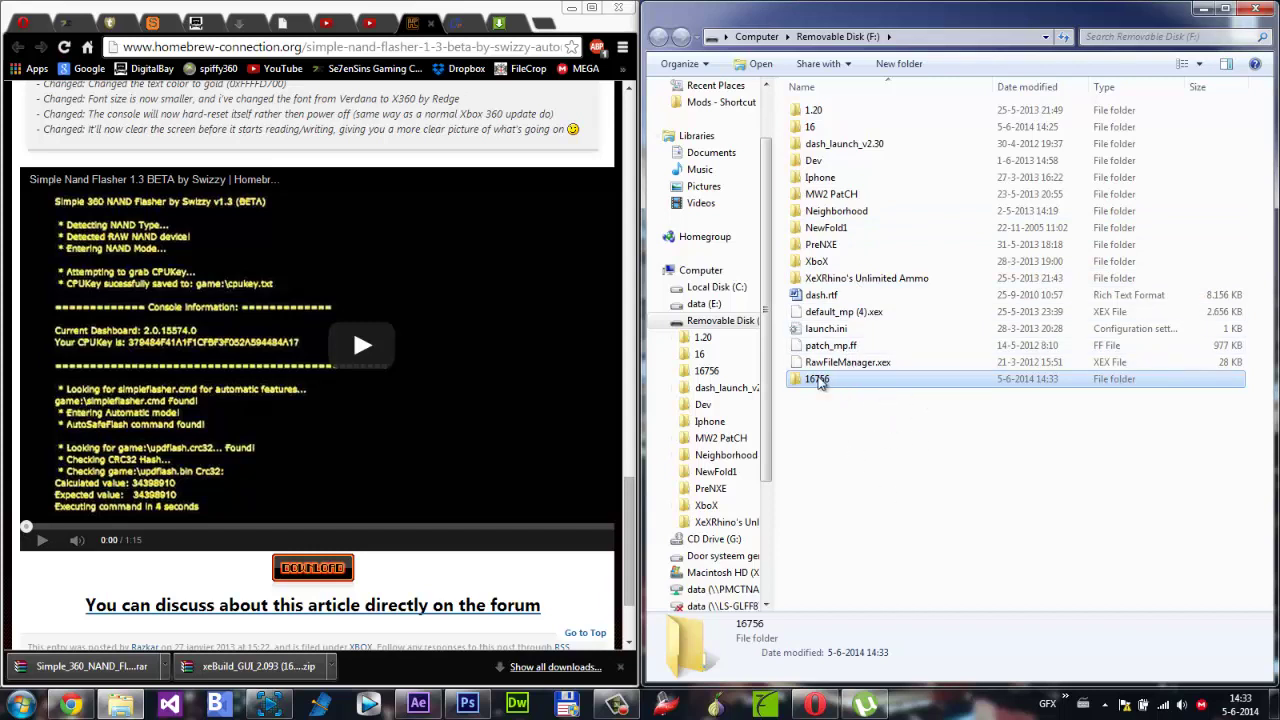
{"action": "double_click", "coordinate": [818, 380]}
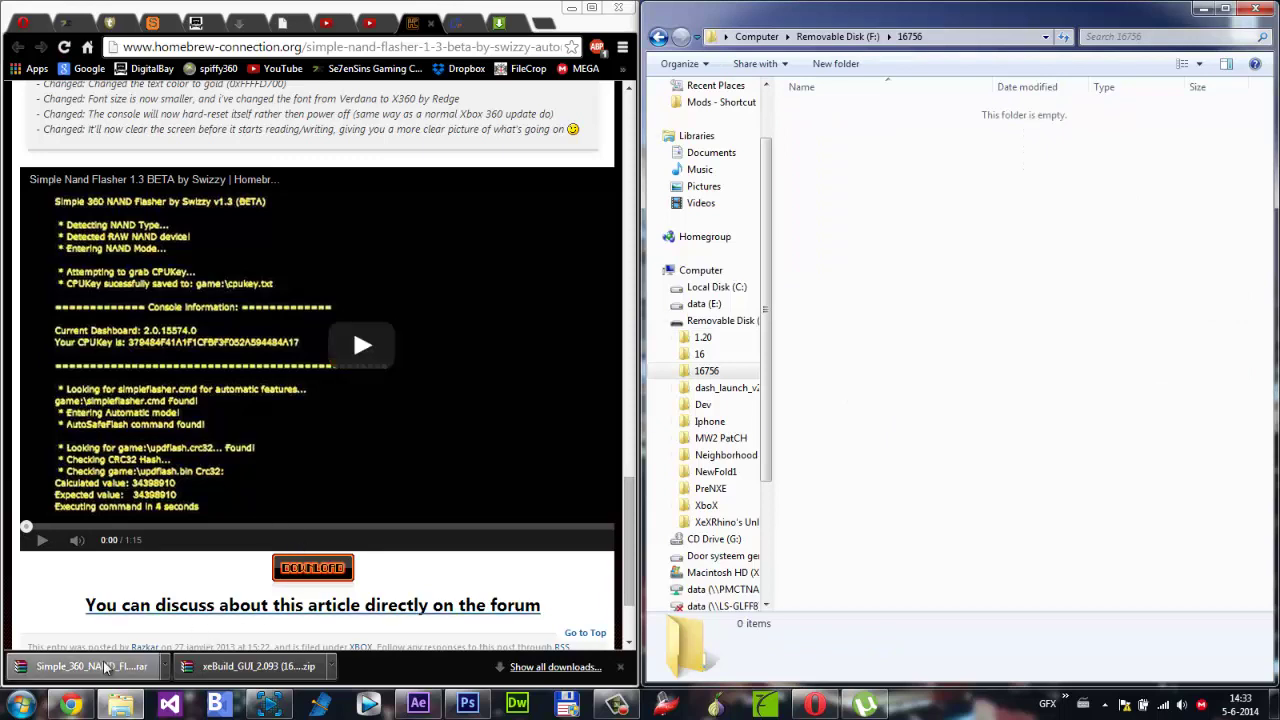
Step: Copy the downloaded Simple 360 NAND Flasher archive into the 16756 folder and extract its contents there
{"action": "left_click_drag", "start_coordinate": [128, 662], "coordinate": [870, 455]}
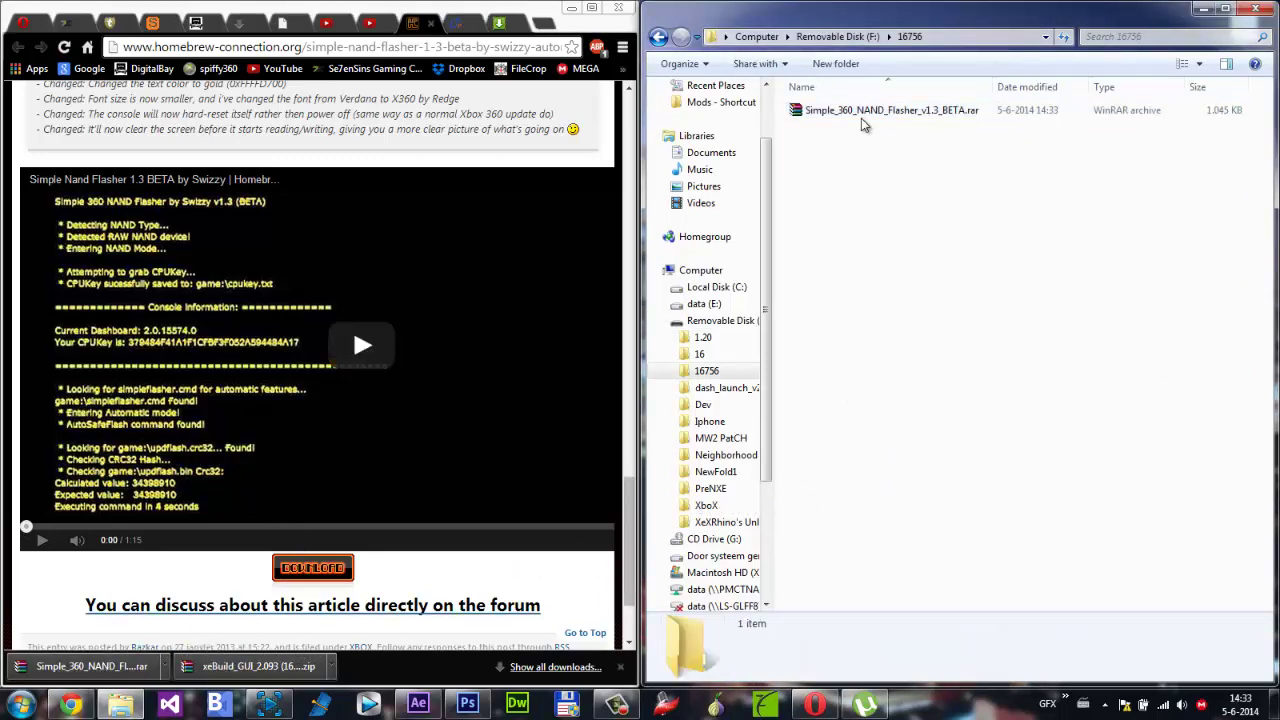
{"action": "right_click", "coordinate": [830, 116]}
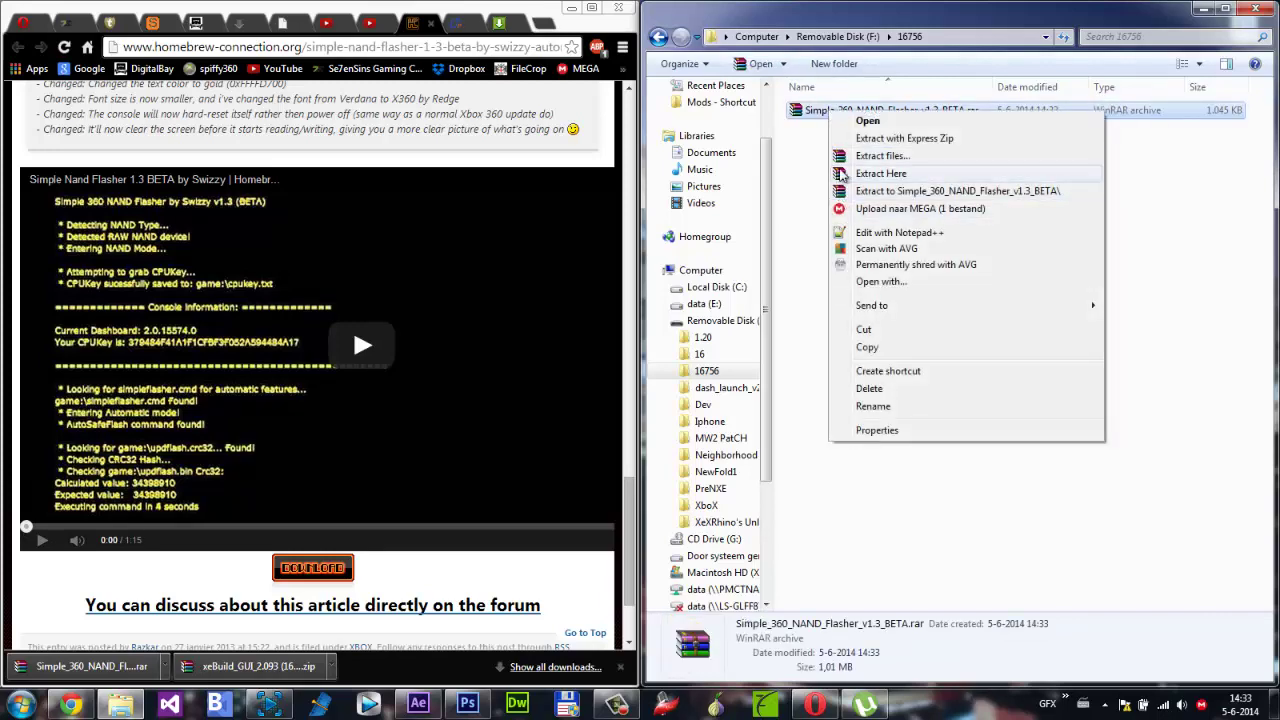
{"action": "left_click", "coordinate": [880, 173]}
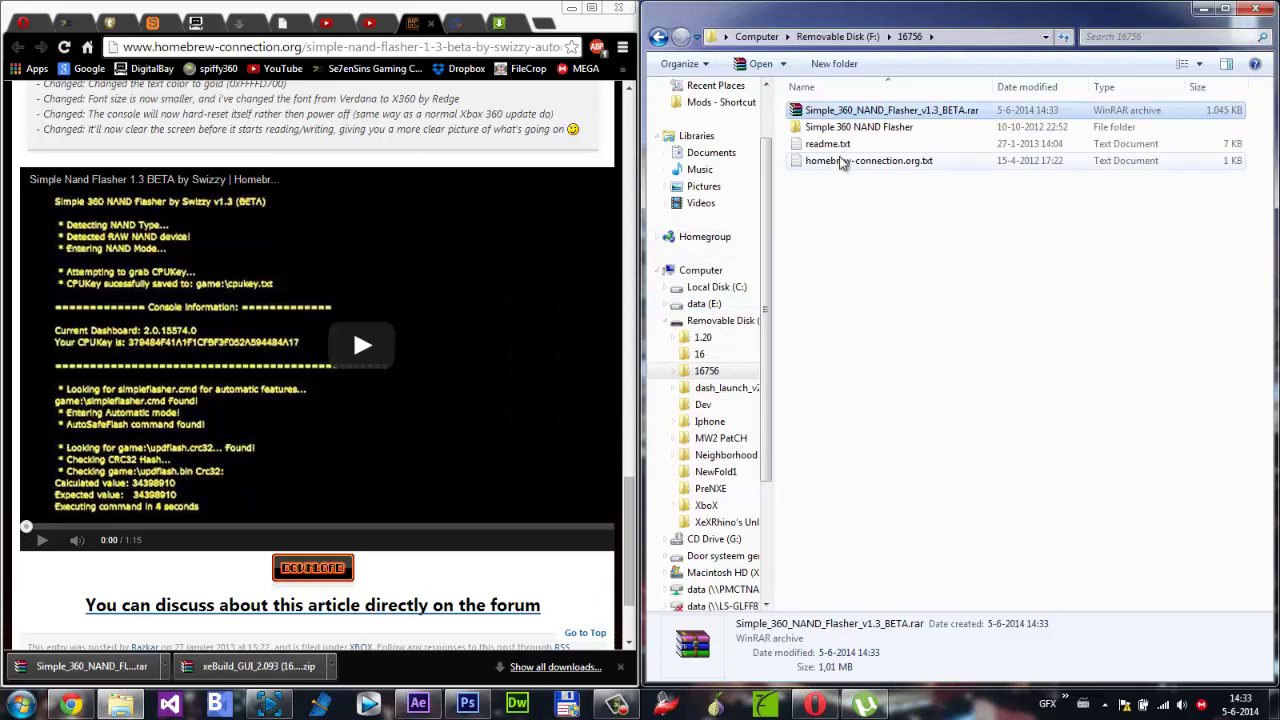
Step: Delete Simple_360_NAND_Flasher_v1.3_BETA.rar from the 16756 folder, keeping the extracted files
{"action": "left_click", "coordinate": [838, 128]}
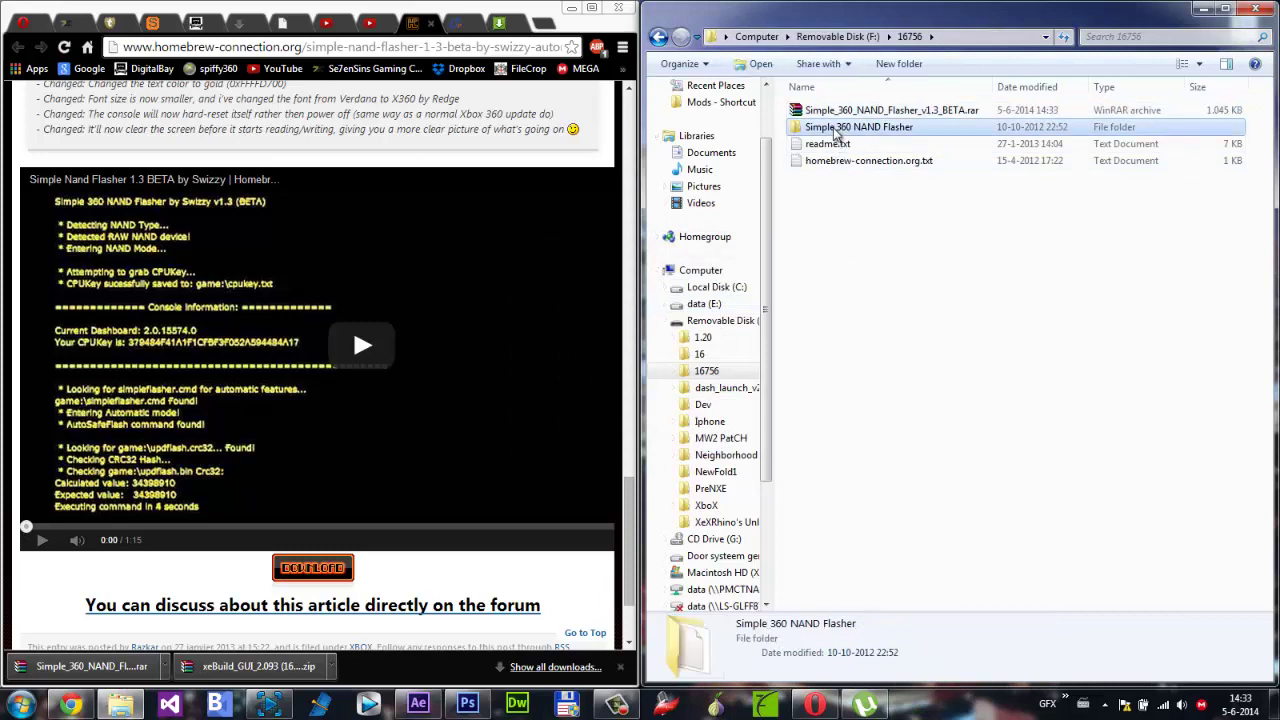
{"action": "left_click", "coordinate": [843, 198]}
{"action": "left_click", "coordinate": [870, 113]}
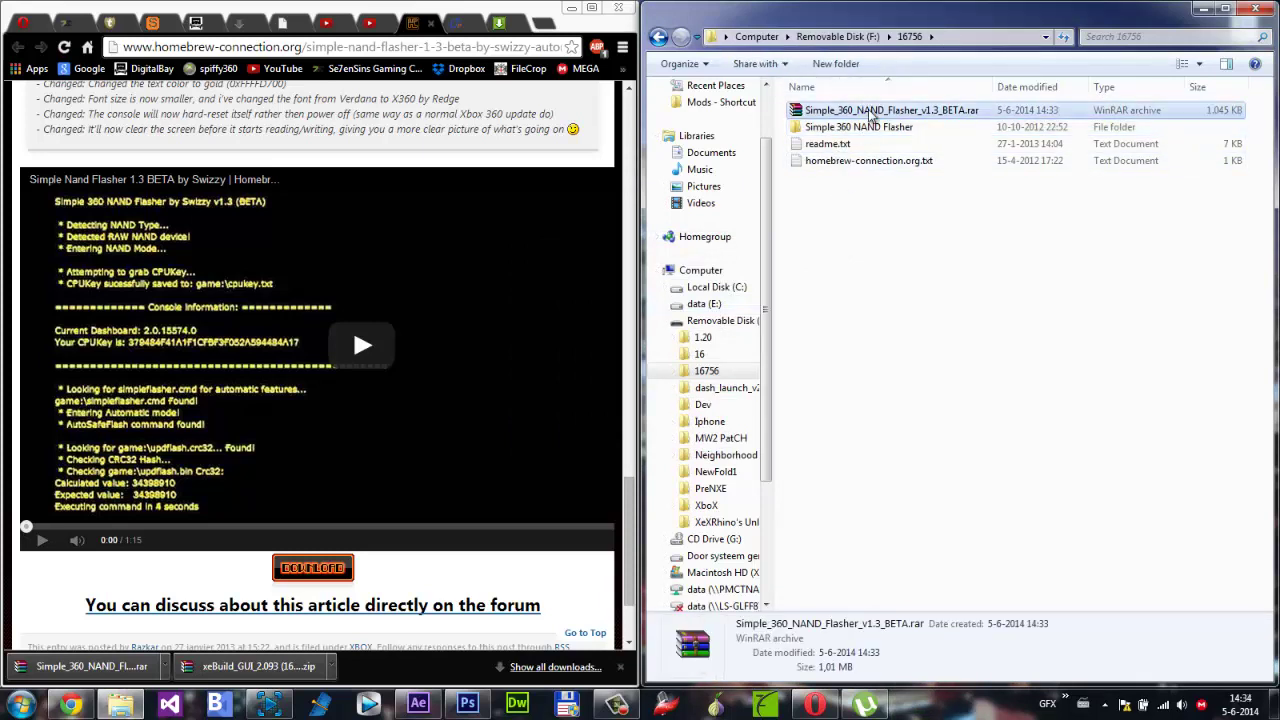
{"action": "key", "text": "Delete"}
{"action": "key", "text": "Return"}
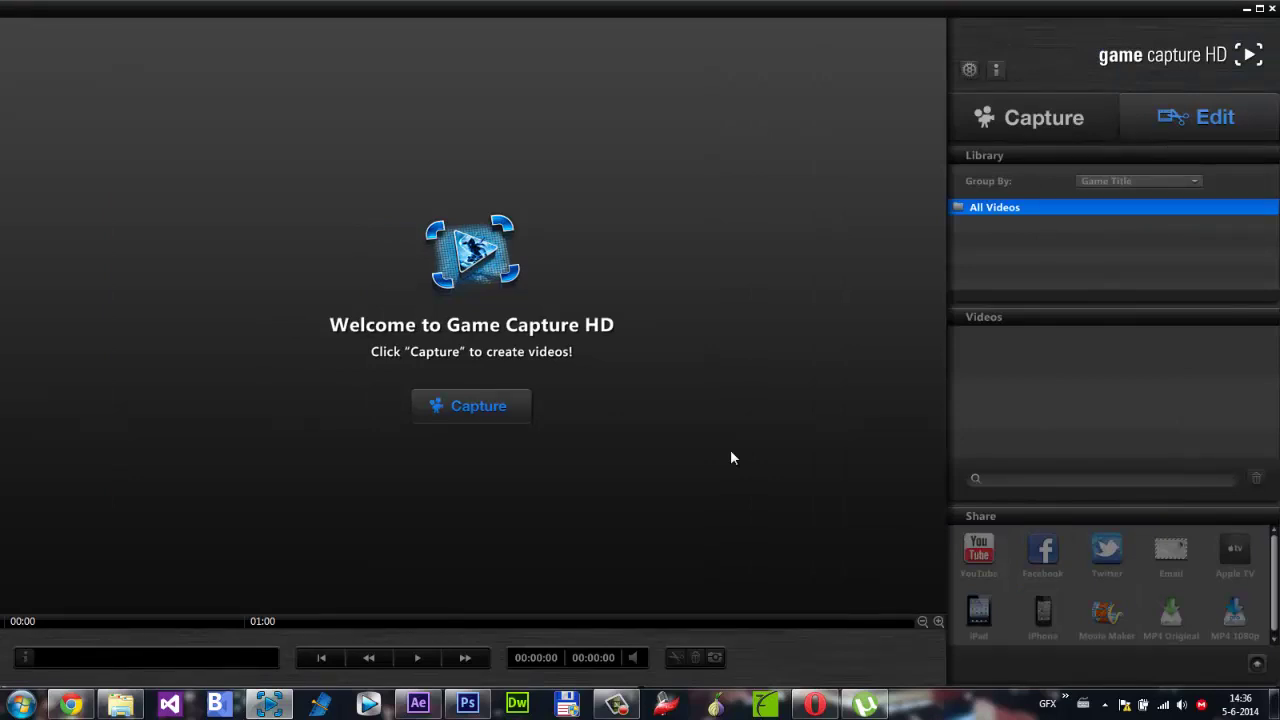
Step: Bring the 16756 folder window in front of Game Capture HD, reposition it and make it smaller
{"action": "key", "text": "alt+Tab"}
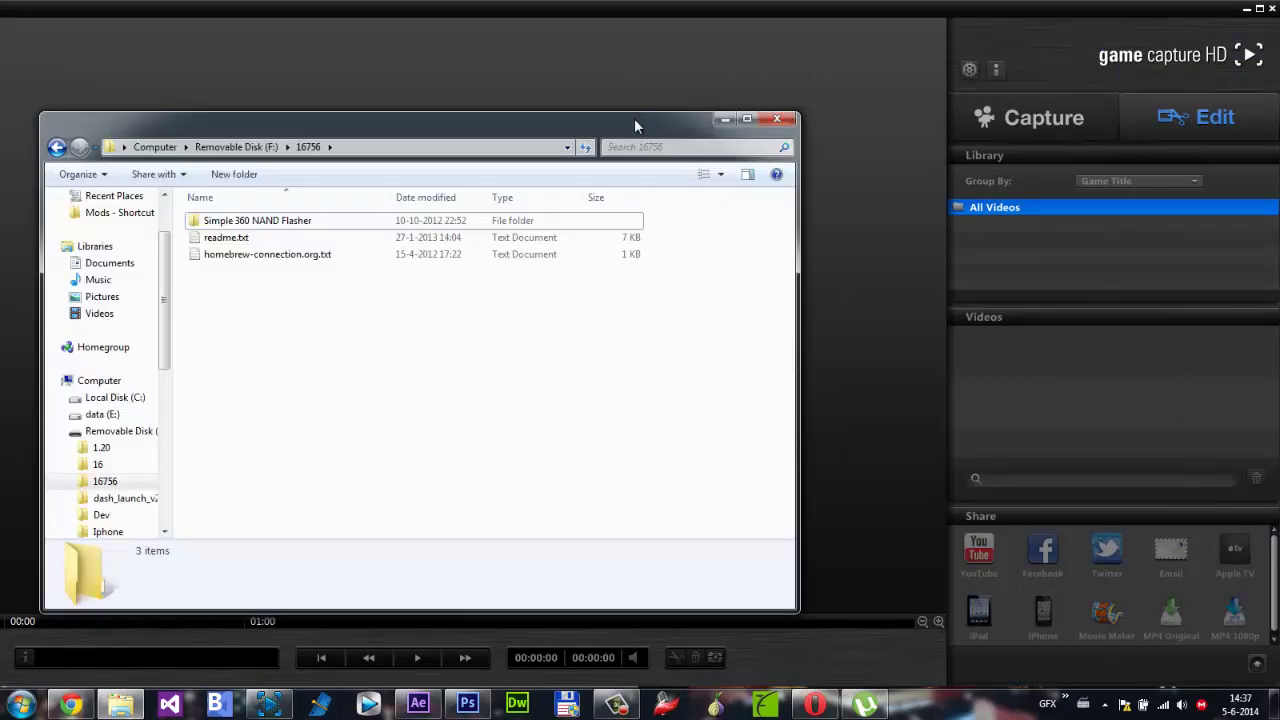
{"action": "mouse_move", "coordinate": [633, 123]}
{"action": "left_mouse_down"}
{"action": "mouse_move", "coordinate": [611, 297]}
{"action": "mouse_move", "coordinate": [626, 157]}
{"action": "mouse_move", "coordinate": [612, 85]}
{"action": "mouse_move", "coordinate": [613, 108]}
{"action": "left_mouse_up"}
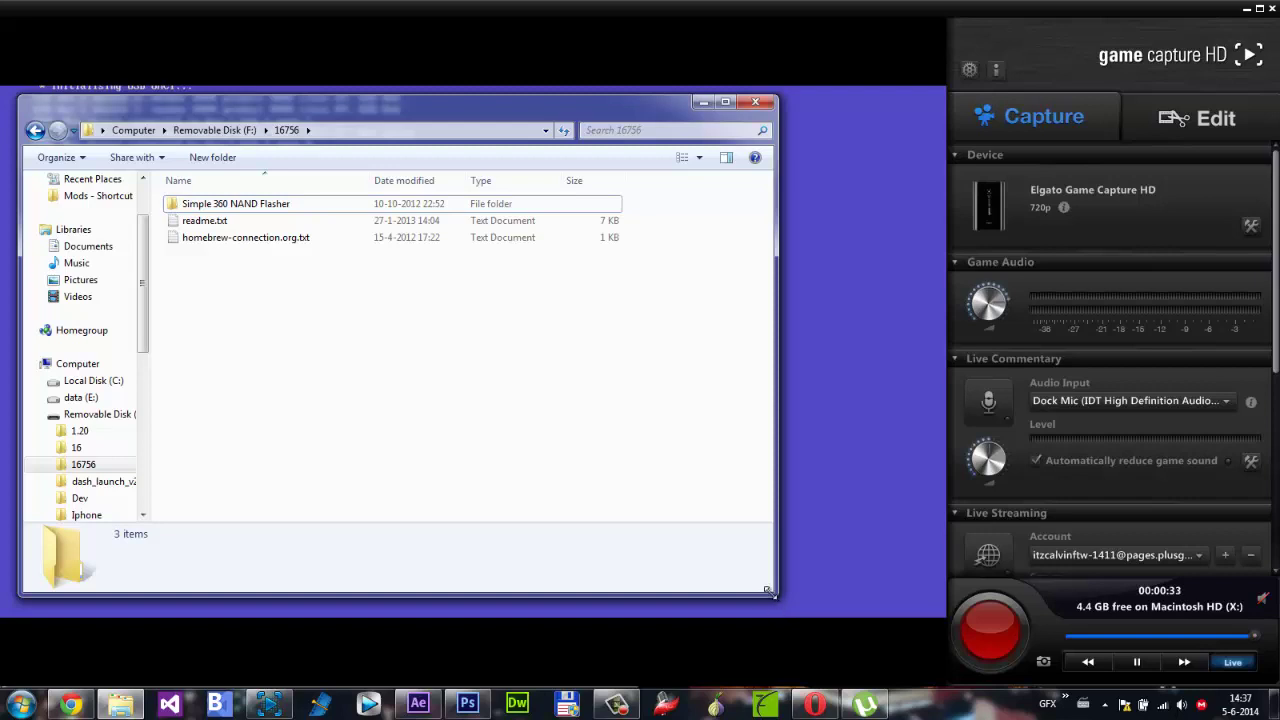
{"action": "left_click_drag", "start_coordinate": [773, 596], "coordinate": [636, 548]}
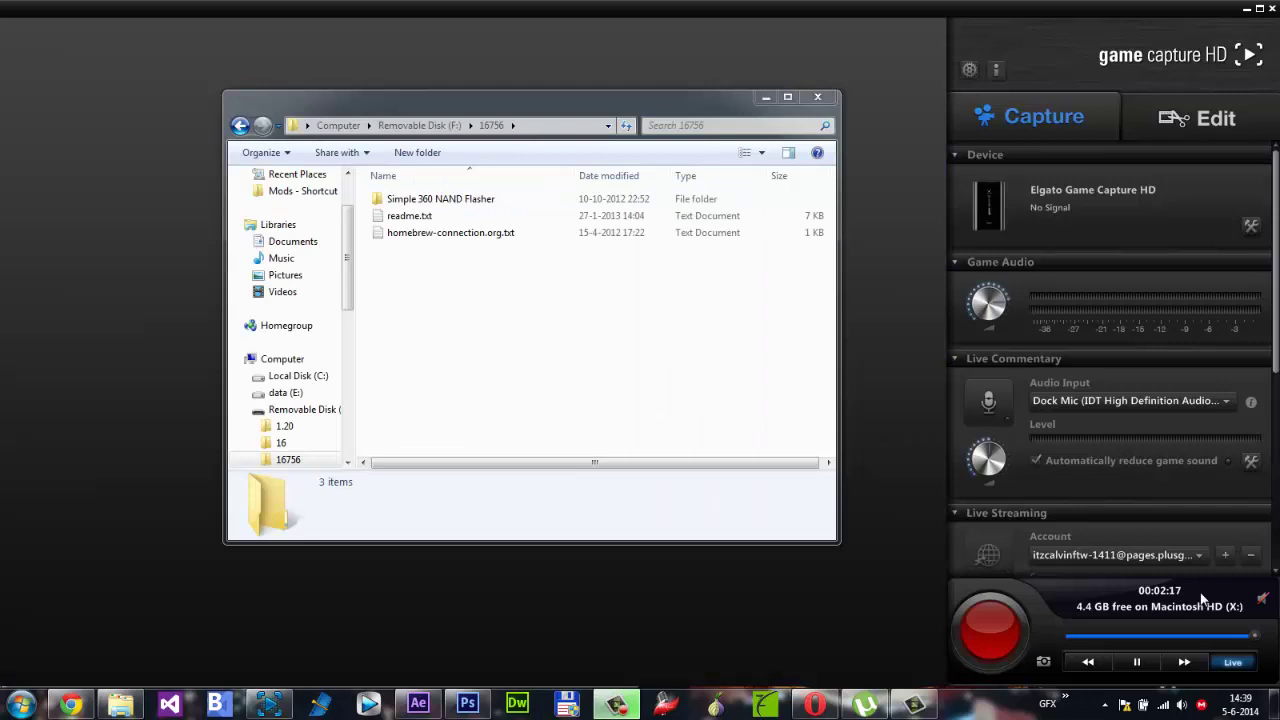
Step: Close the 16756 folder window and safely eject the USB Mass Storage Device holding Removable Disk (F:)
{"action": "left_click", "coordinate": [817, 97]}
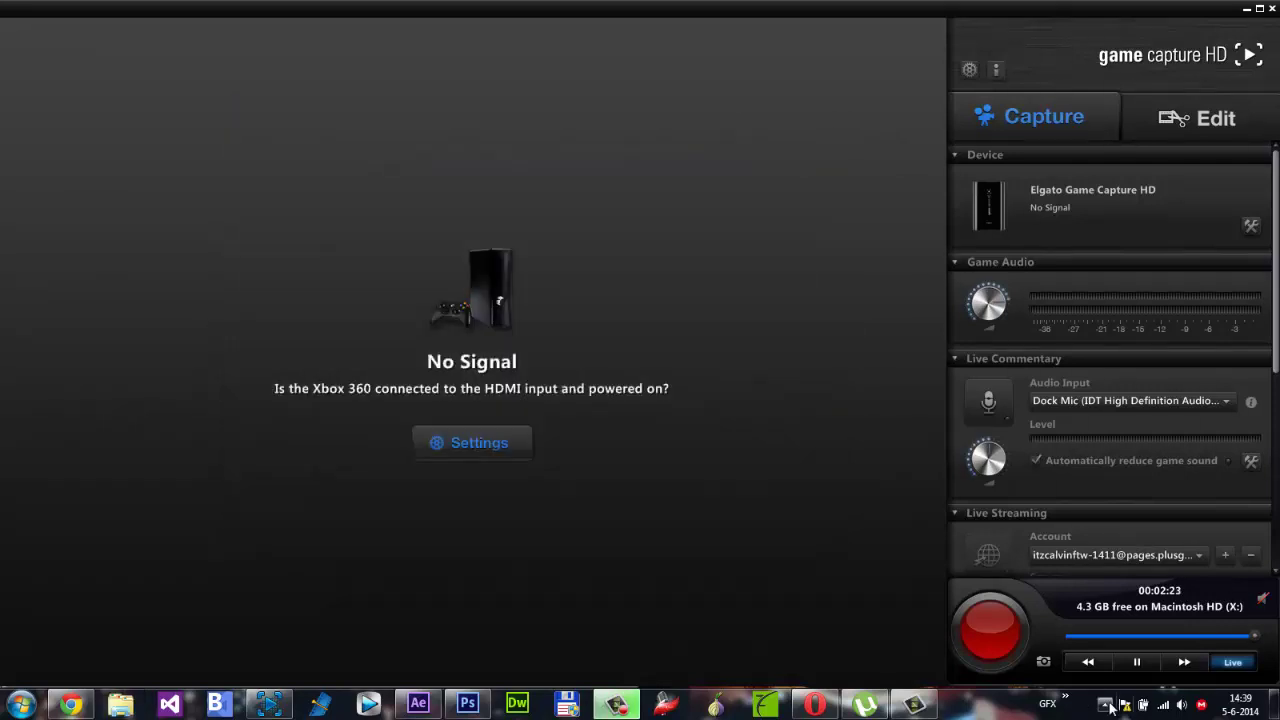
{"action": "left_click", "coordinate": [1105, 705]}
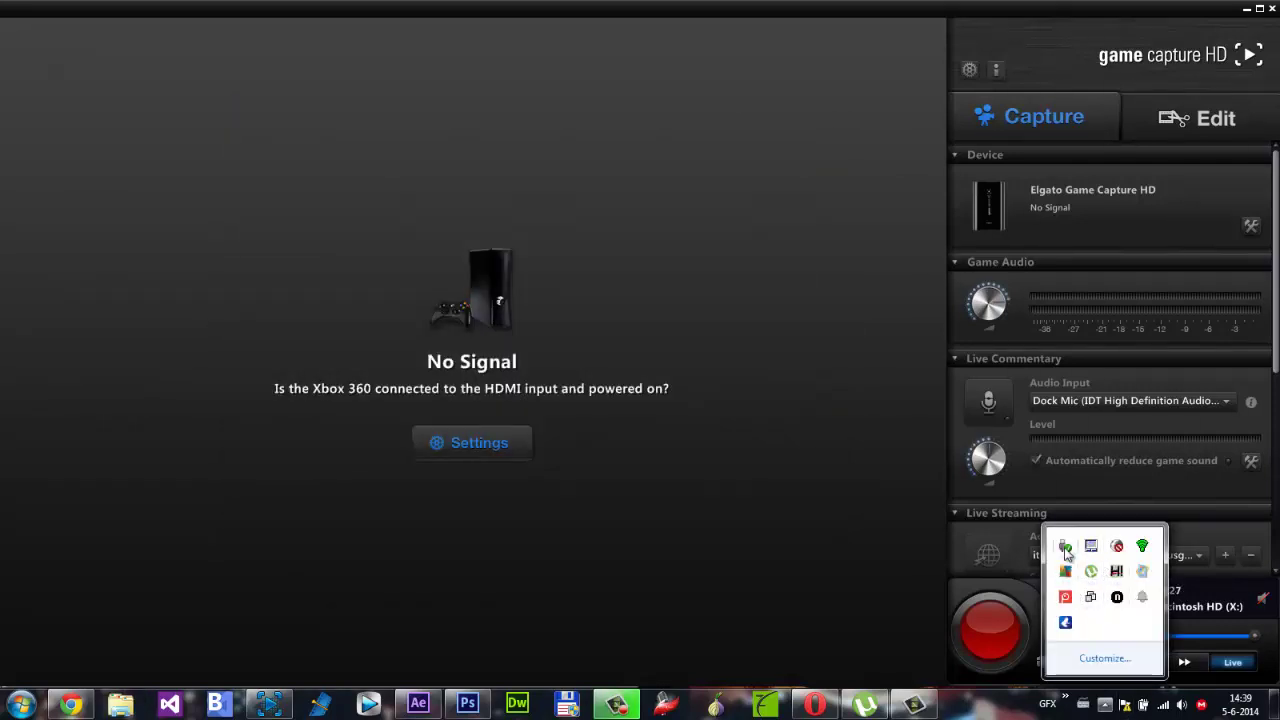
{"action": "left_click", "coordinate": [1066, 553]}
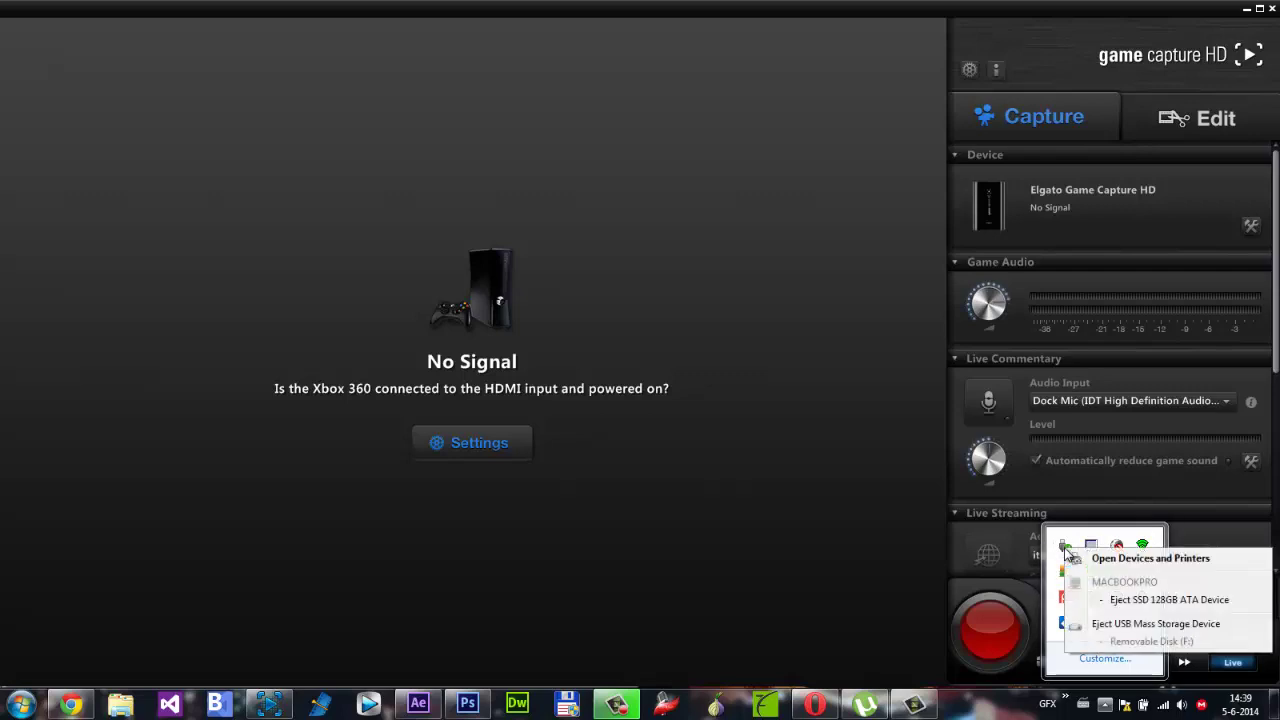
{"action": "left_click", "coordinate": [1107, 624]}
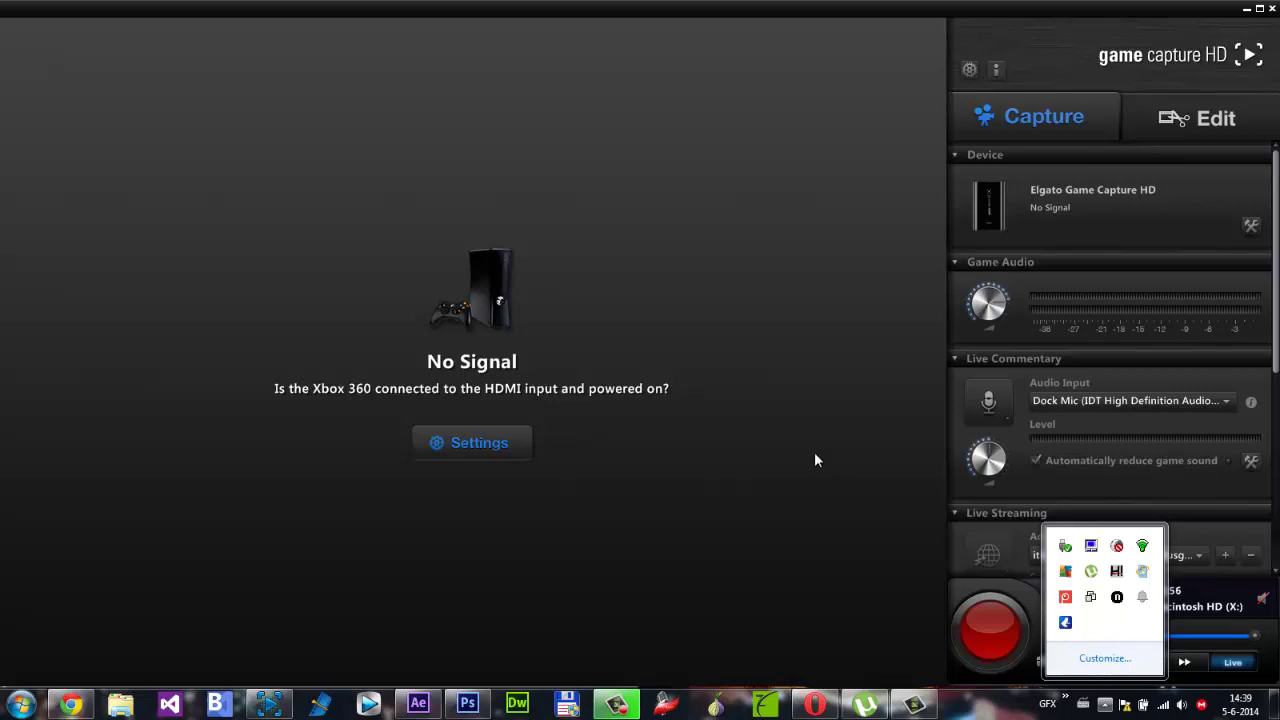
{"action": "left_click", "coordinate": [1067, 705]}
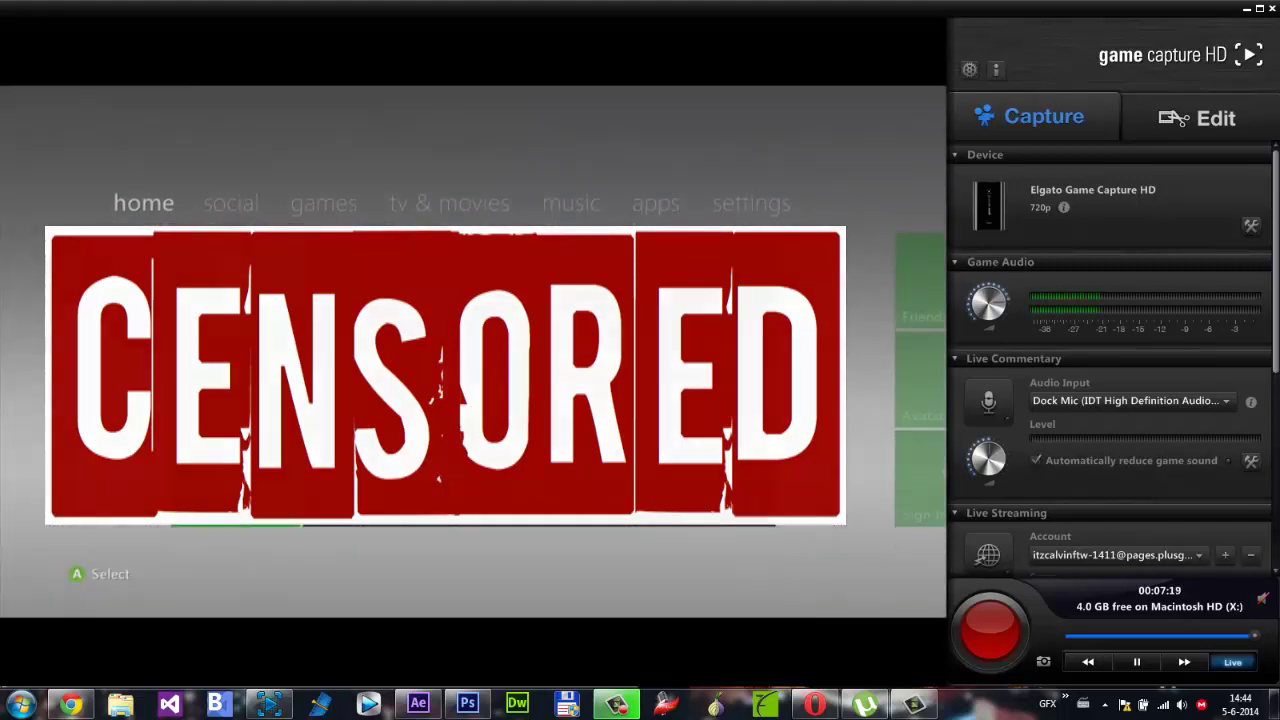
Step: Show the desktop and open the Computer overview to check the connected drives
{"action": "key", "text": "super+d"}
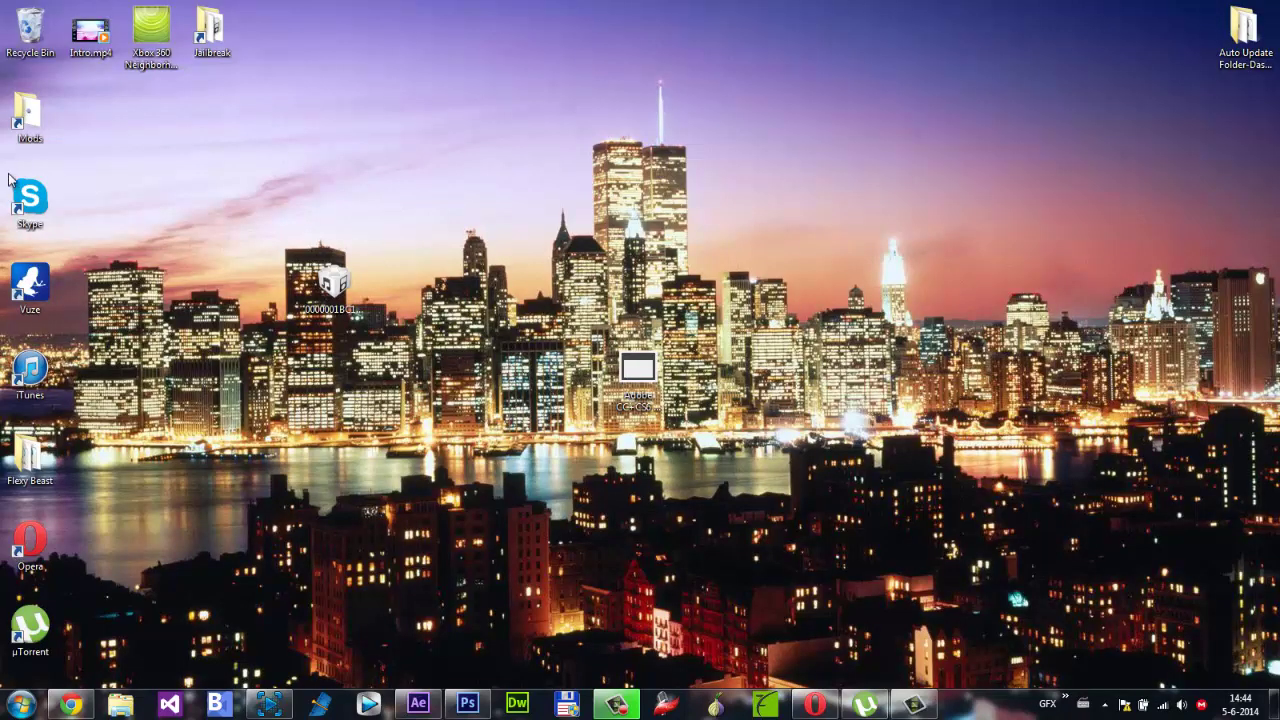
{"action": "left_click", "coordinate": [20, 705]}
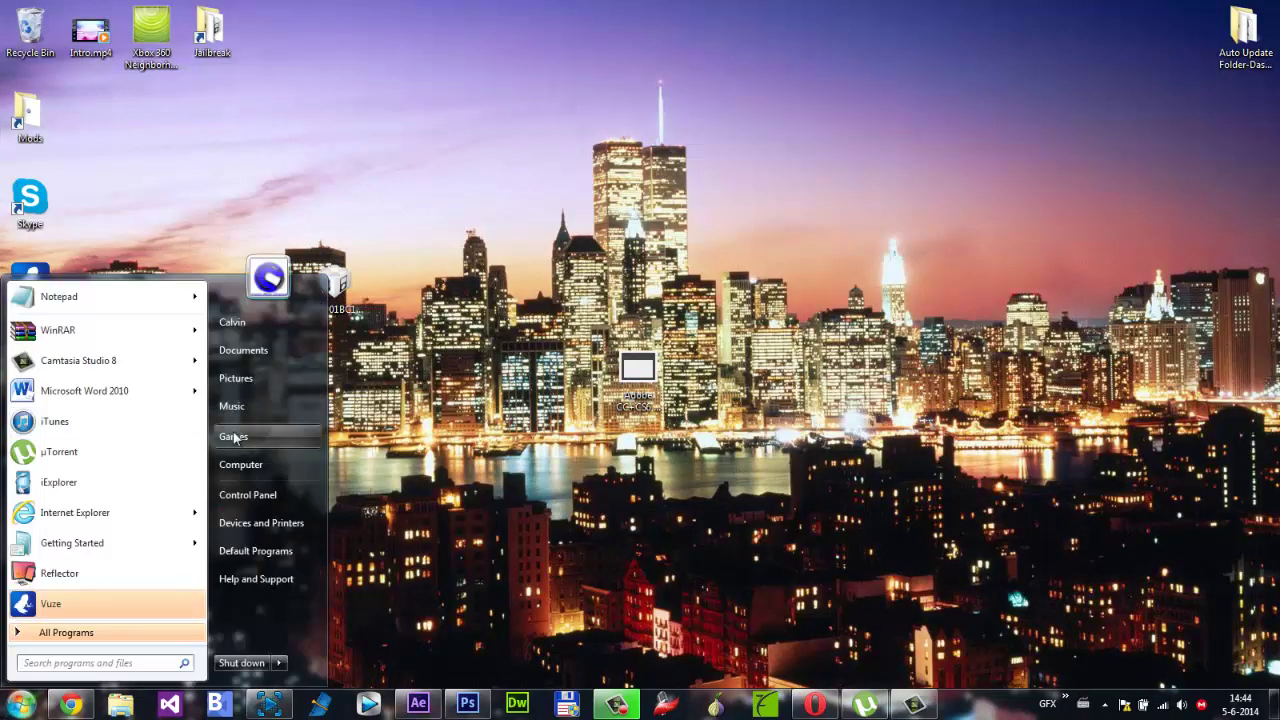
{"action": "left_click", "coordinate": [246, 462]}
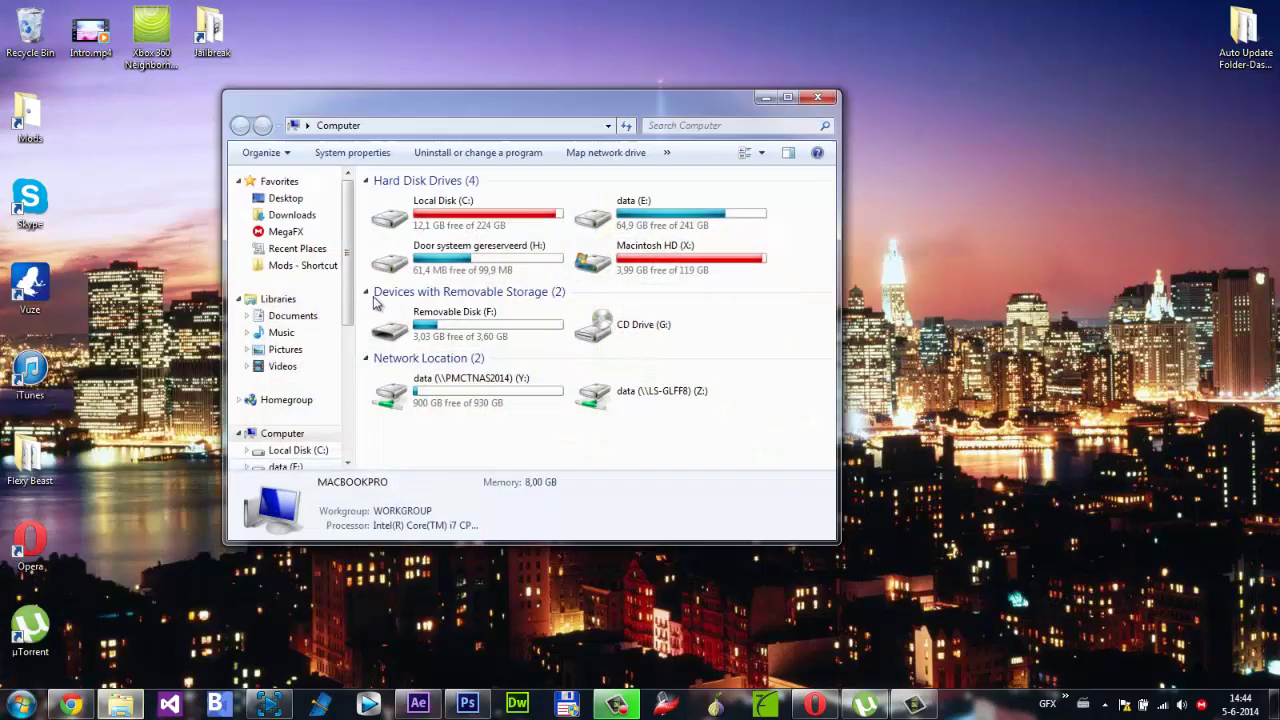
Step: Copy the downloaded xeBuild_GUI_2.093 (16756).zip from the browser to the desktop, and from there into the Mods folder
{"action": "left_click", "coordinate": [70, 705]}
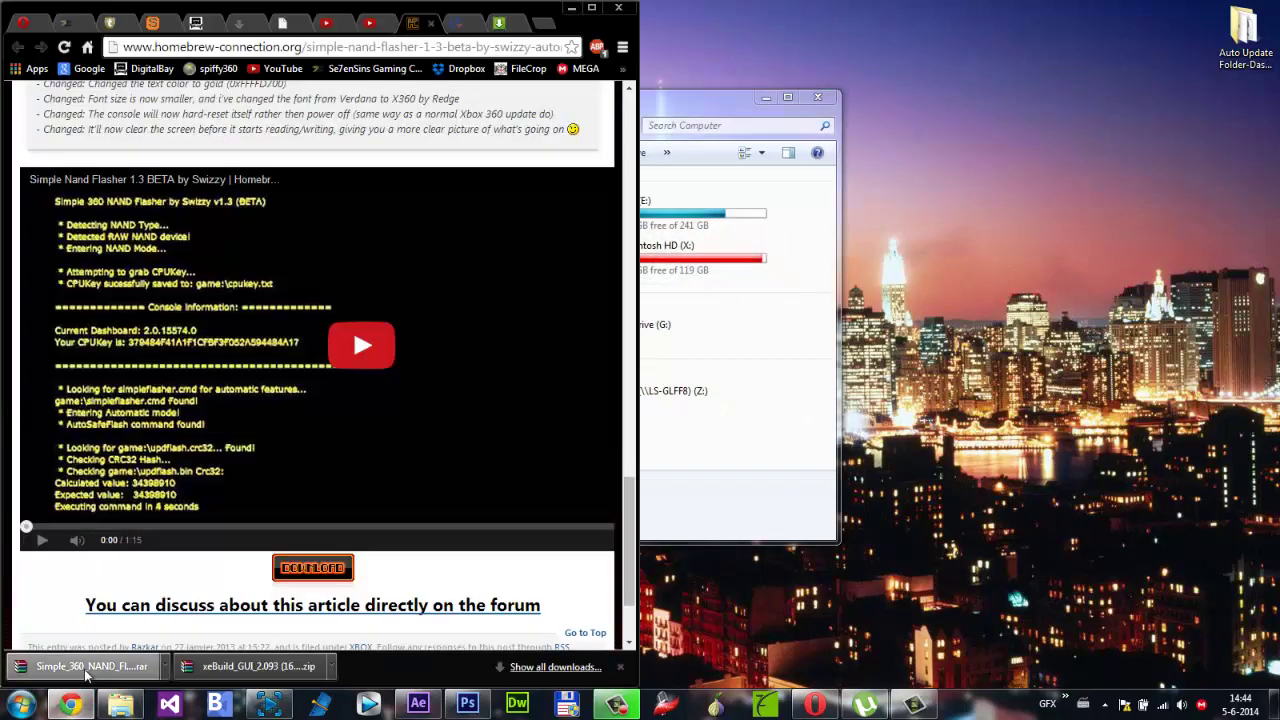
{"action": "left_click_drag", "start_coordinate": [250, 666], "coordinate": [968, 350]}
{"action": "key", "text": "super+d"}
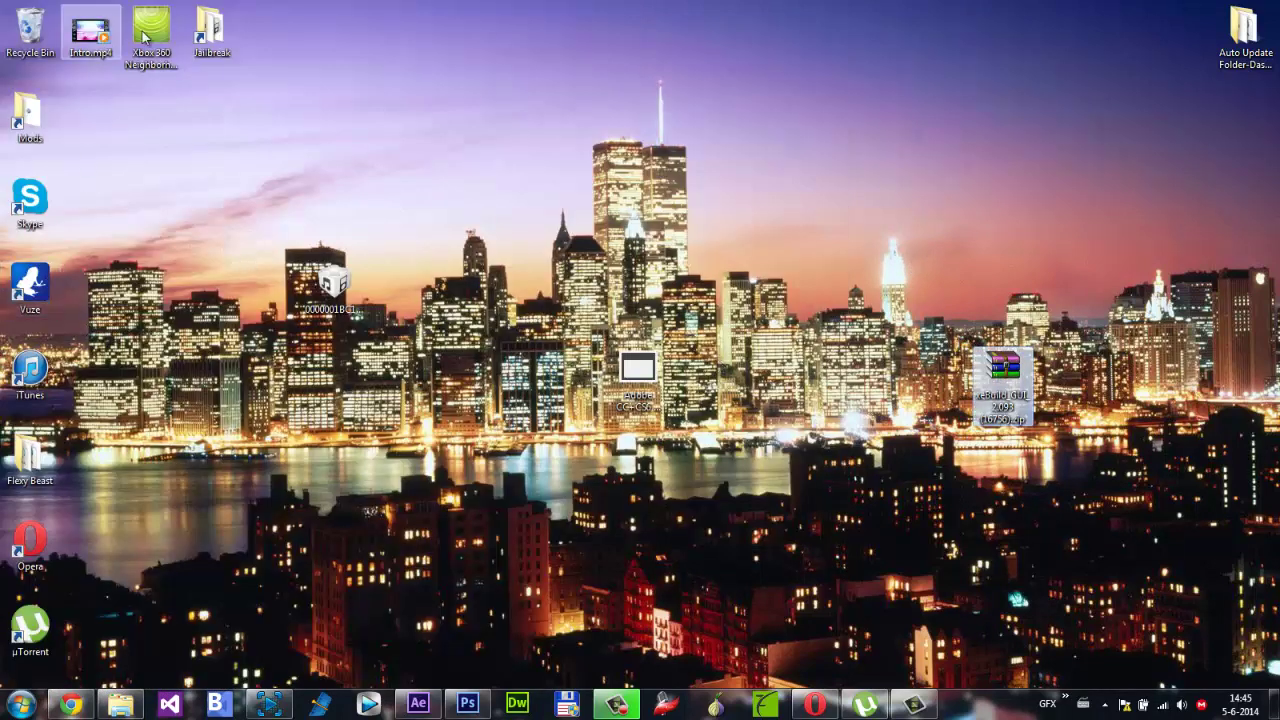
{"action": "double_click", "coordinate": [28, 115]}
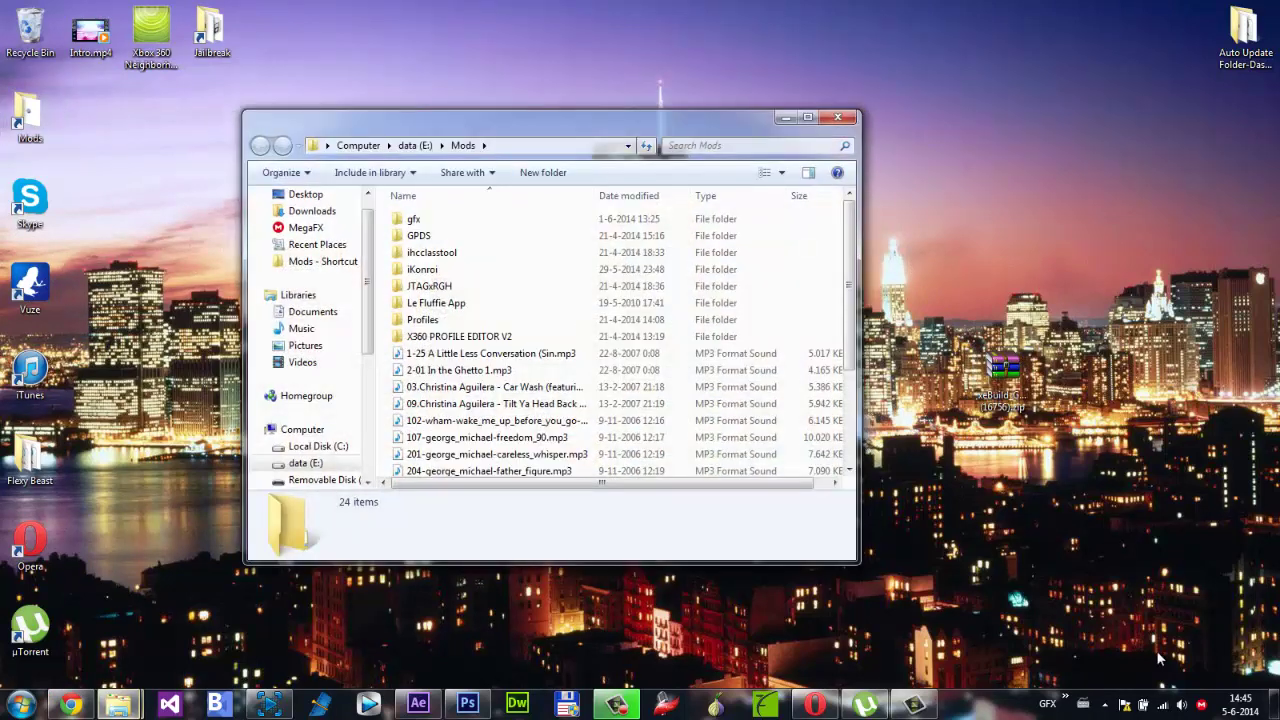
{"action": "left_click_drag", "start_coordinate": [1001, 380], "coordinate": [670, 382]}
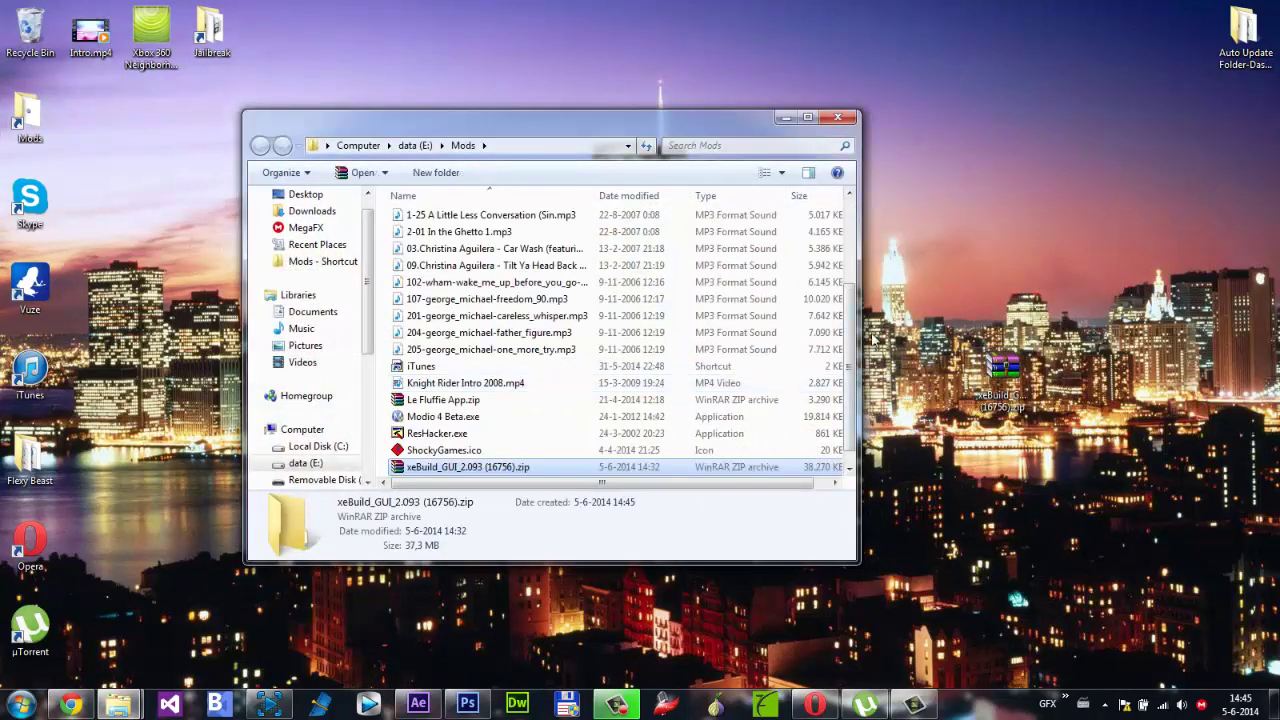
Step: Extract xeBuild_GUI_2.093 (16756).zip to a folder of the same name and open the program folder nested inside
{"action": "right_click", "coordinate": [519, 476]}
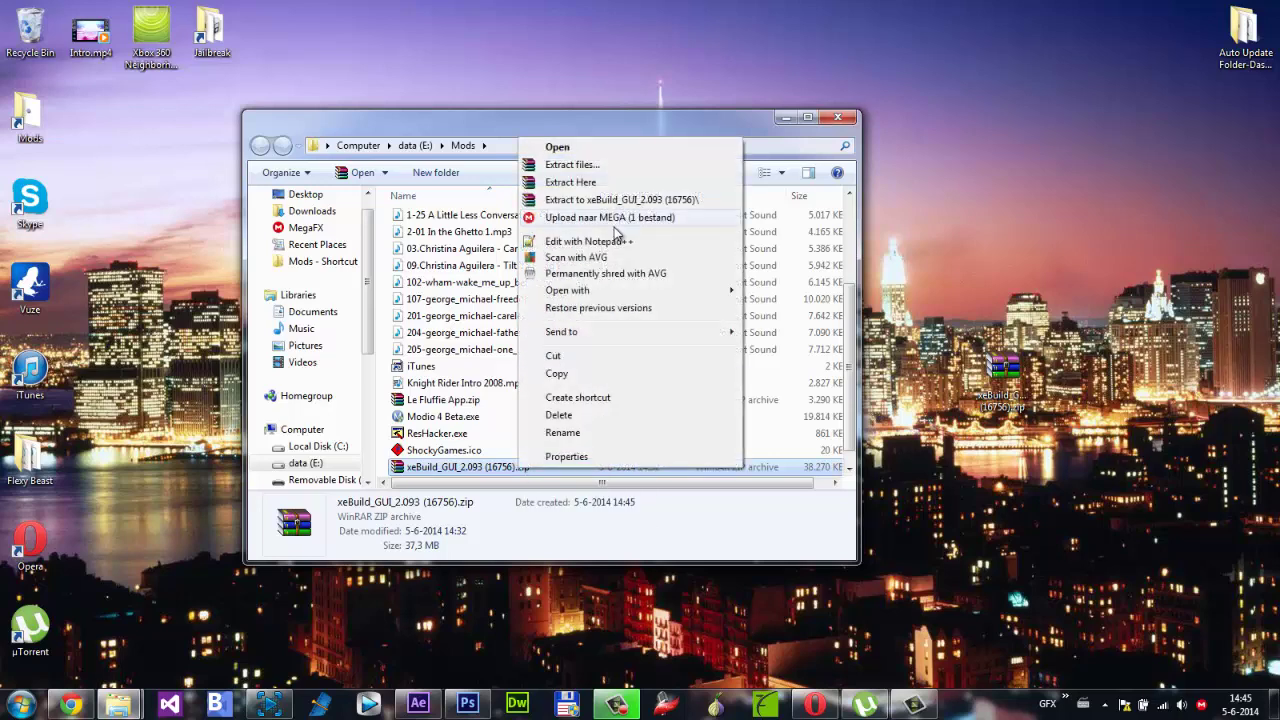
{"action": "left_click", "coordinate": [600, 199]}
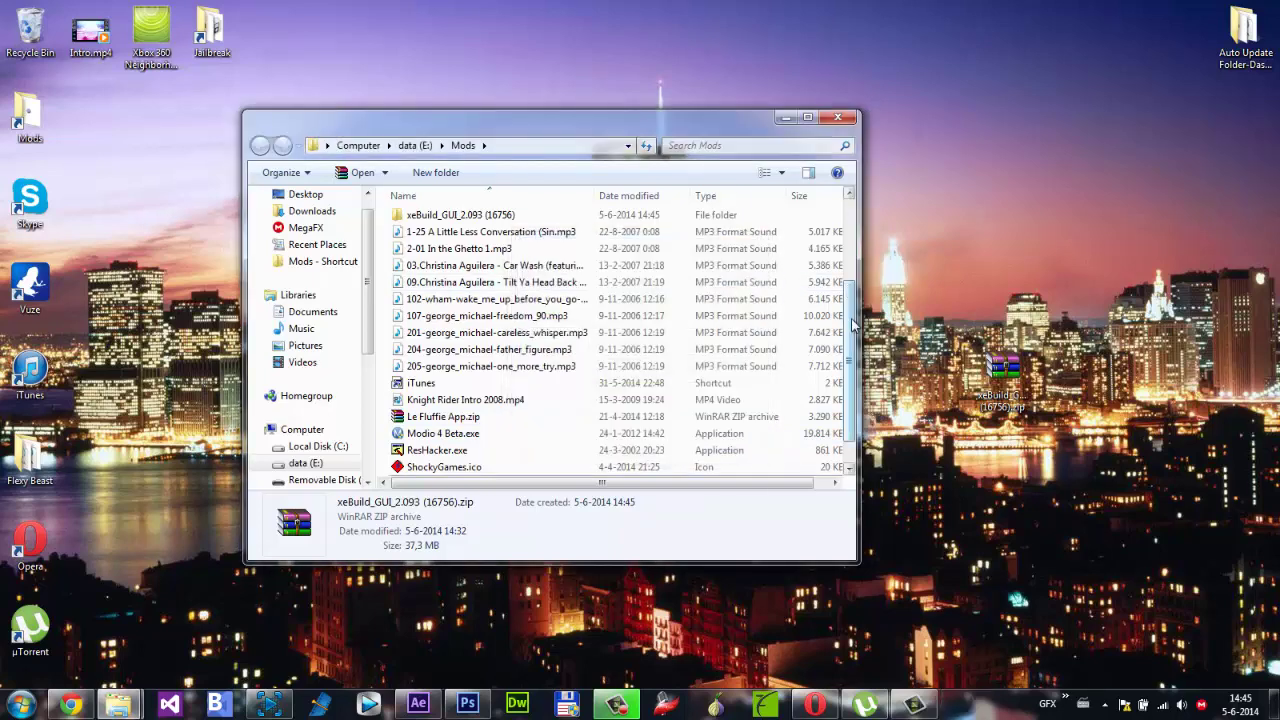
{"action": "scroll", "coordinate": [642, 370], "scroll_direction": "down", "scroll_amount": 1}
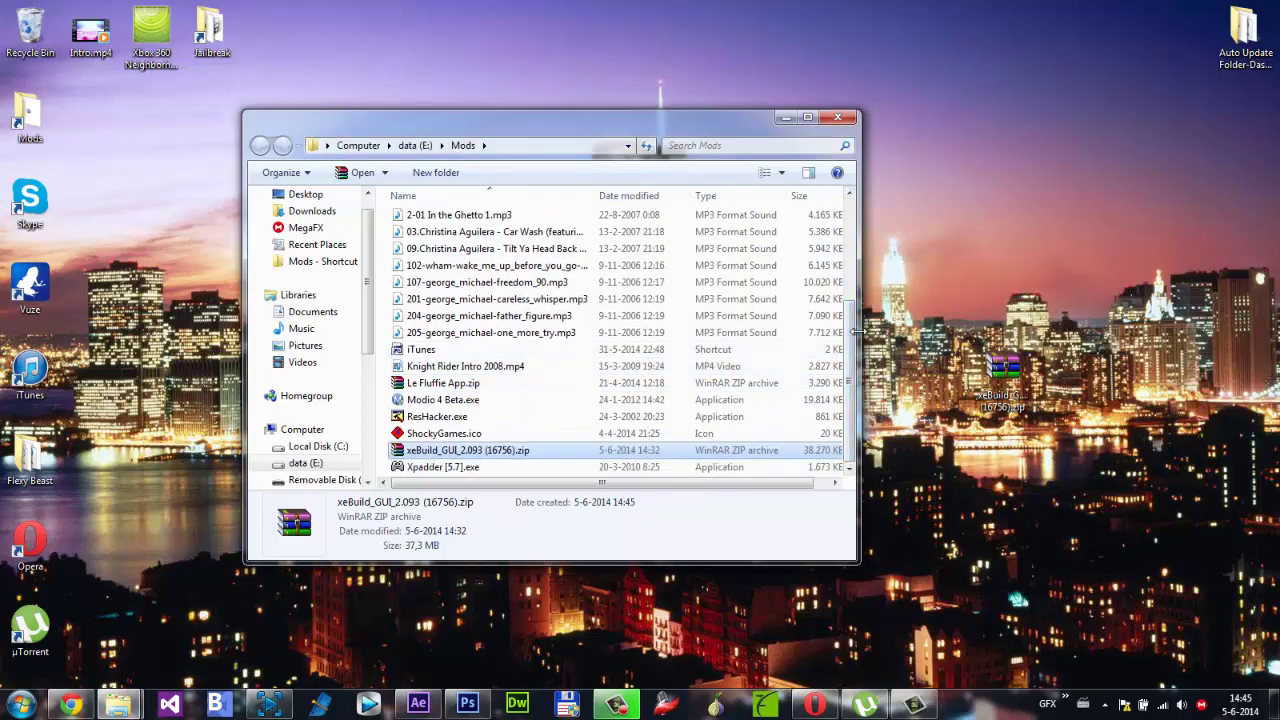
{"action": "scroll", "coordinate": [840, 300], "scroll_direction": "up", "scroll_amount": 4}
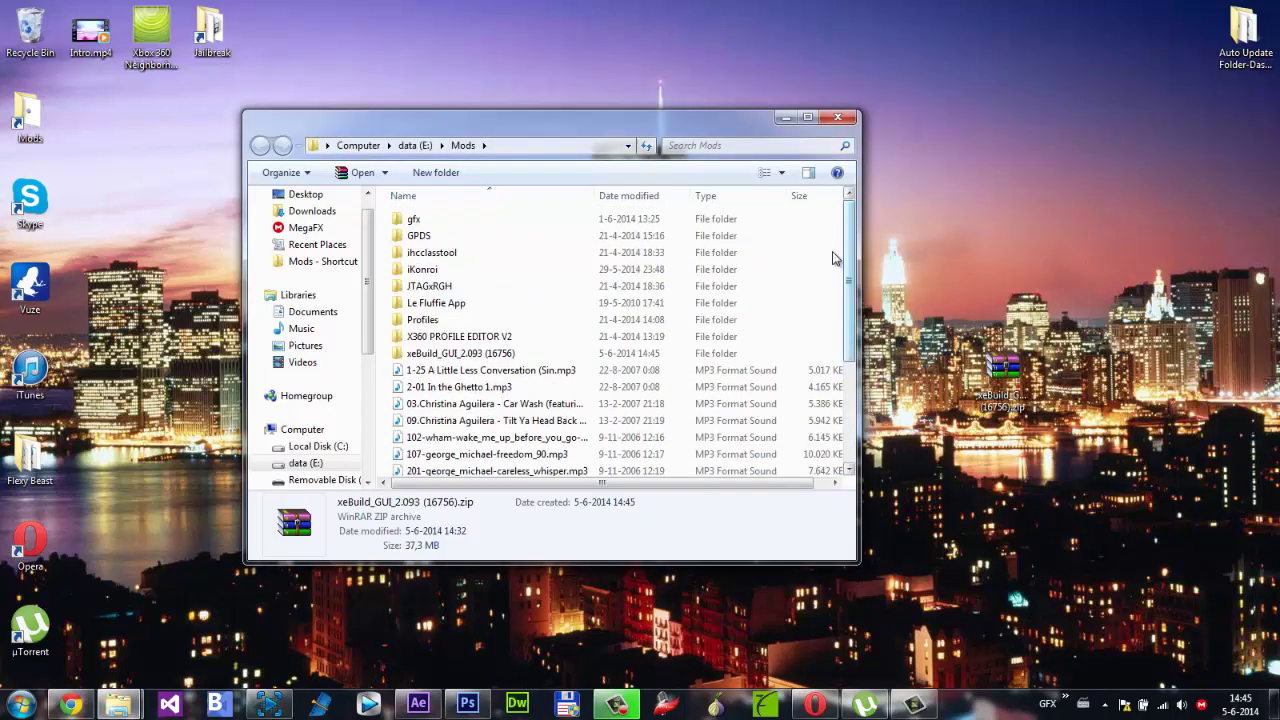
{"action": "double_click", "coordinate": [527, 354]}
{"action": "double_click", "coordinate": [423, 220]}
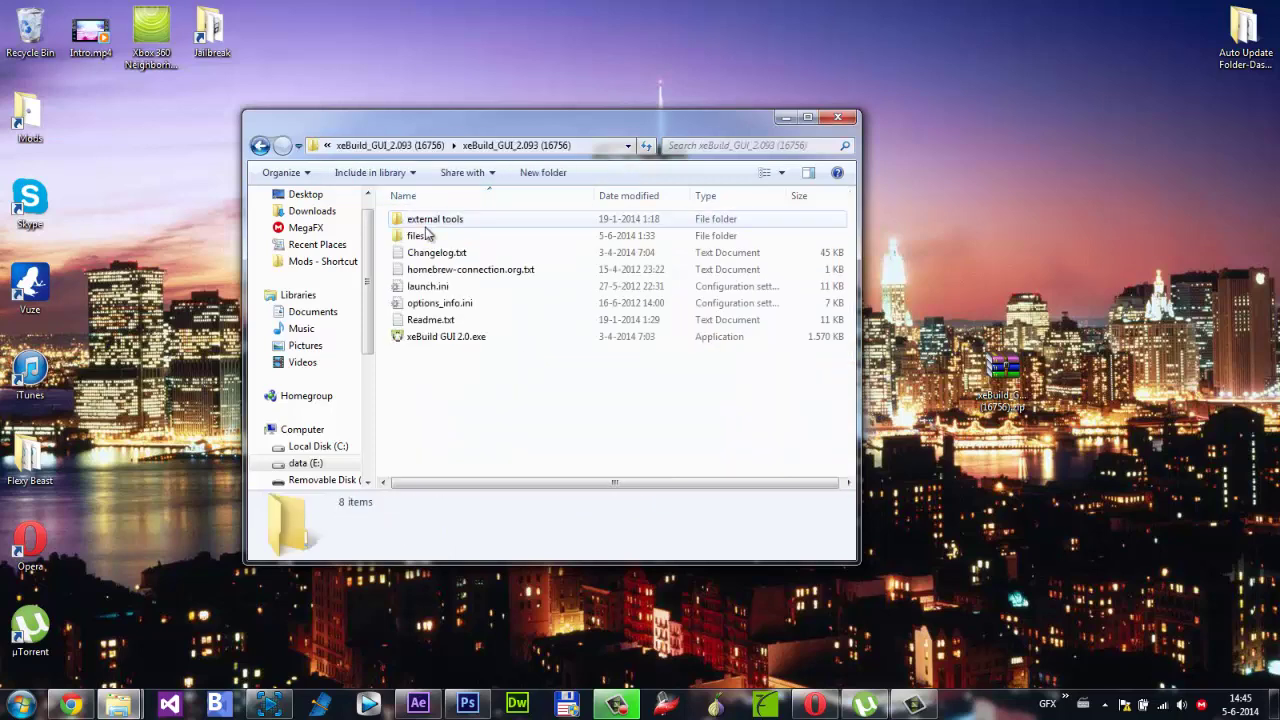
Step: Run xeBuild GUI 2.0.exe and load flashdmp.bin from F:\16756\Simple 360 NAND Flasher as the source NAND dump
{"action": "double_click", "coordinate": [469, 340]}
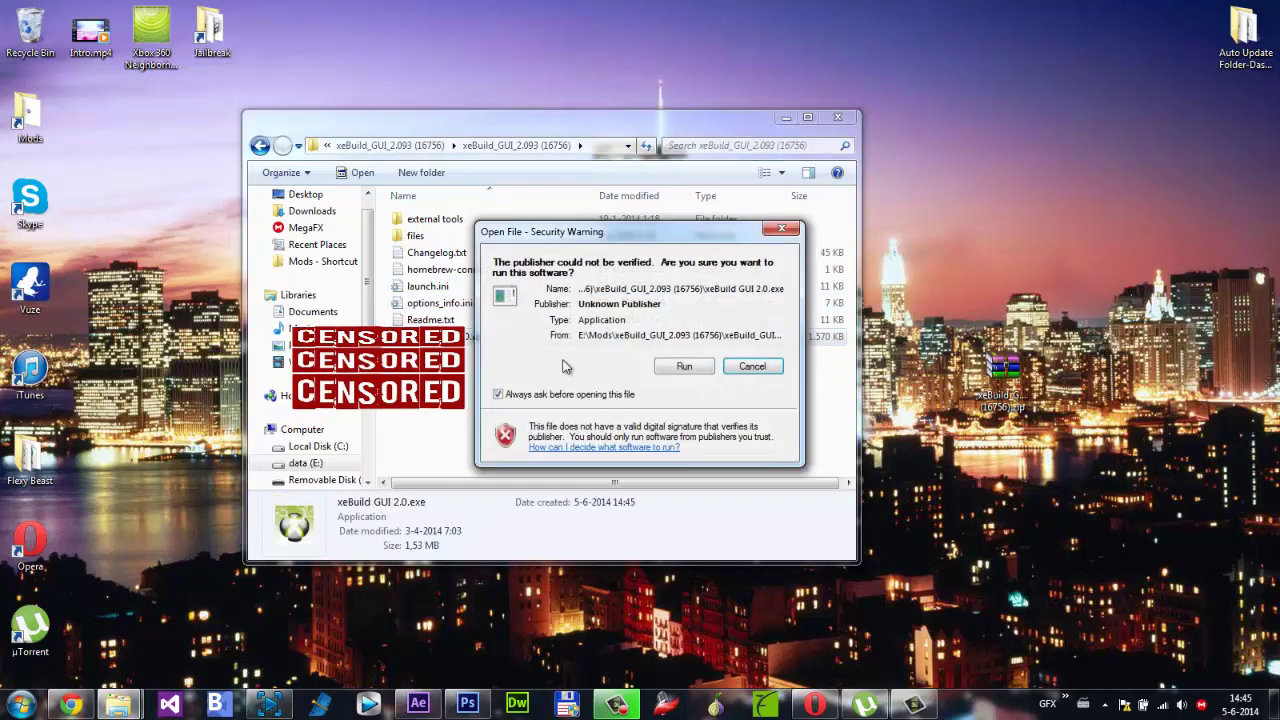
{"action": "left_click", "coordinate": [682, 367]}
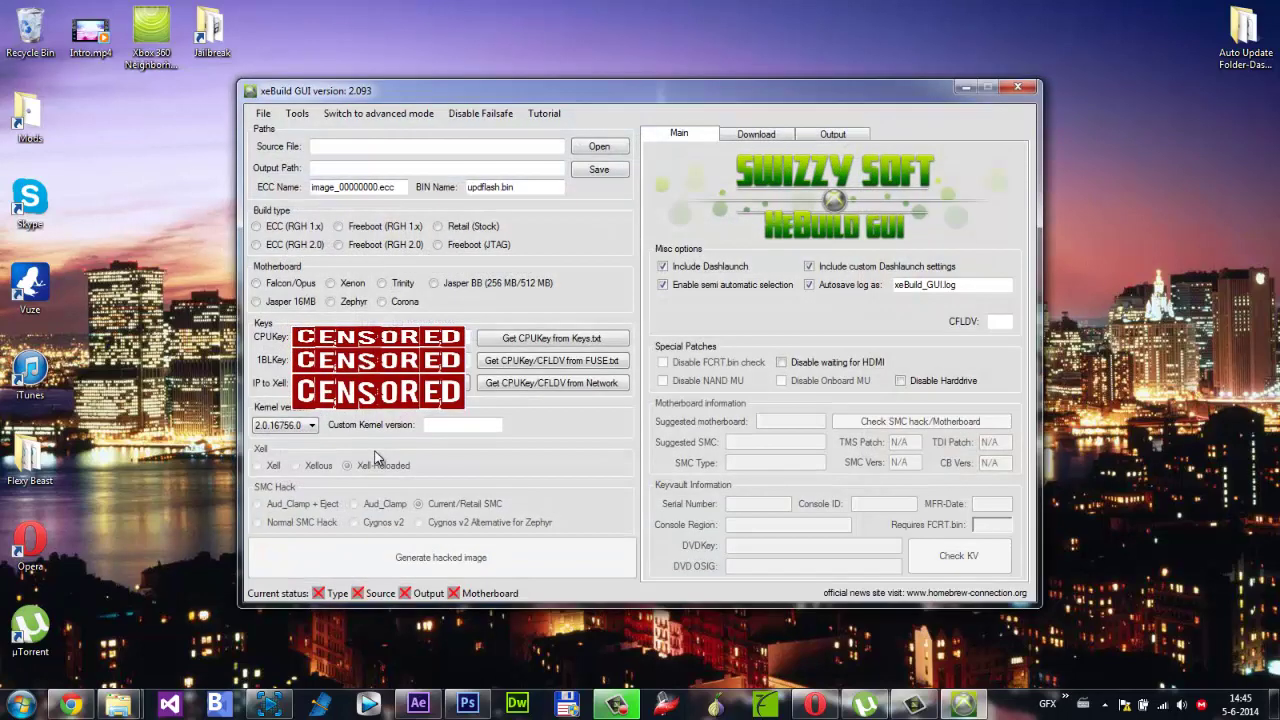
{"action": "left_click", "coordinate": [595, 147]}
{"action": "scroll", "coordinate": [364, 270], "scroll_direction": "down", "scroll_amount": 3}
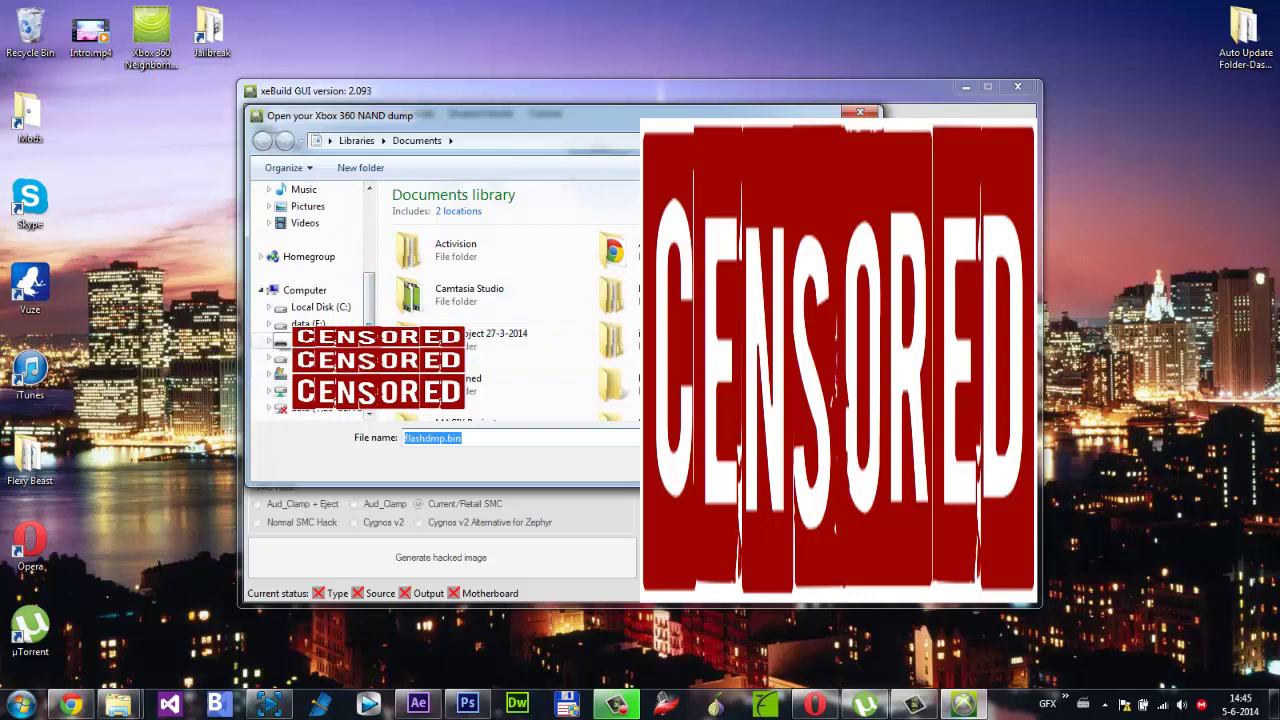
{"action": "left_click", "coordinate": [300, 341]}
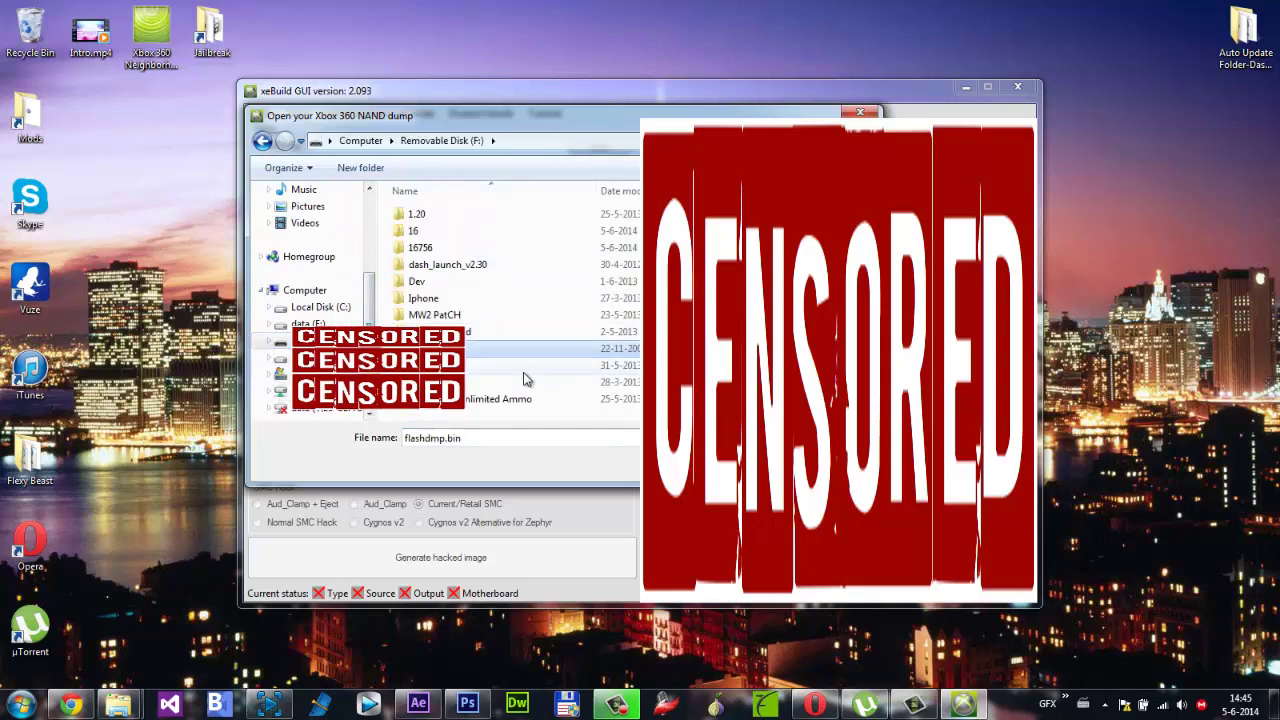
{"action": "double_click", "coordinate": [430, 248]}
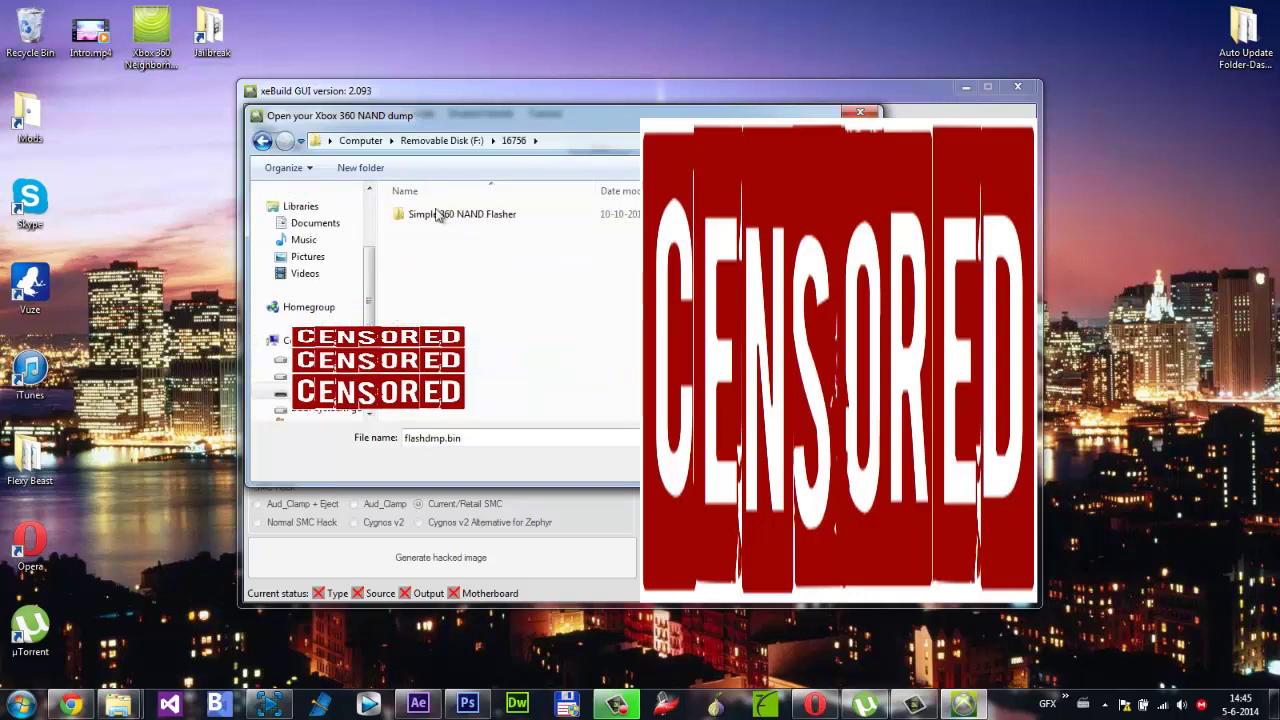
{"action": "double_click", "coordinate": [440, 215]}
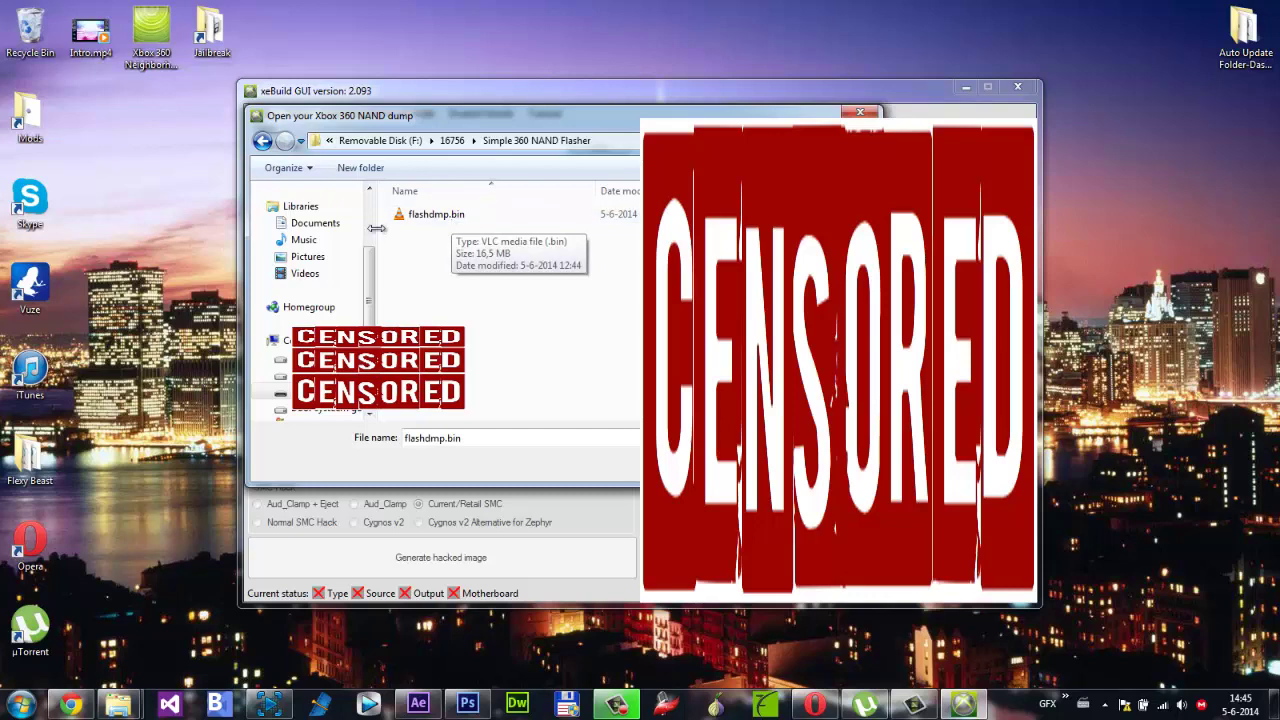
{"action": "double_click", "coordinate": [450, 217]}
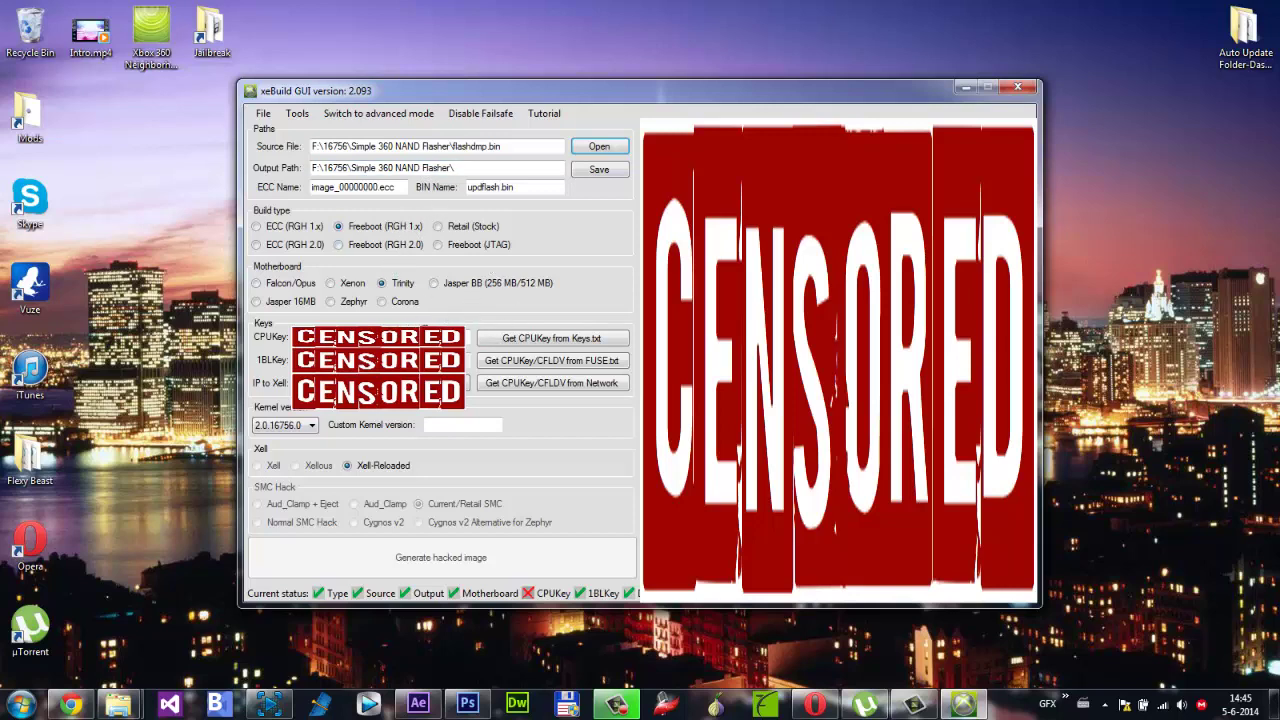
Step: Load the CPU key from cpukey.txt in the Simple 360 NAND Flasher folder and select kernel version 2.0.16756.0
{"action": "left_click", "coordinate": [515, 338]}
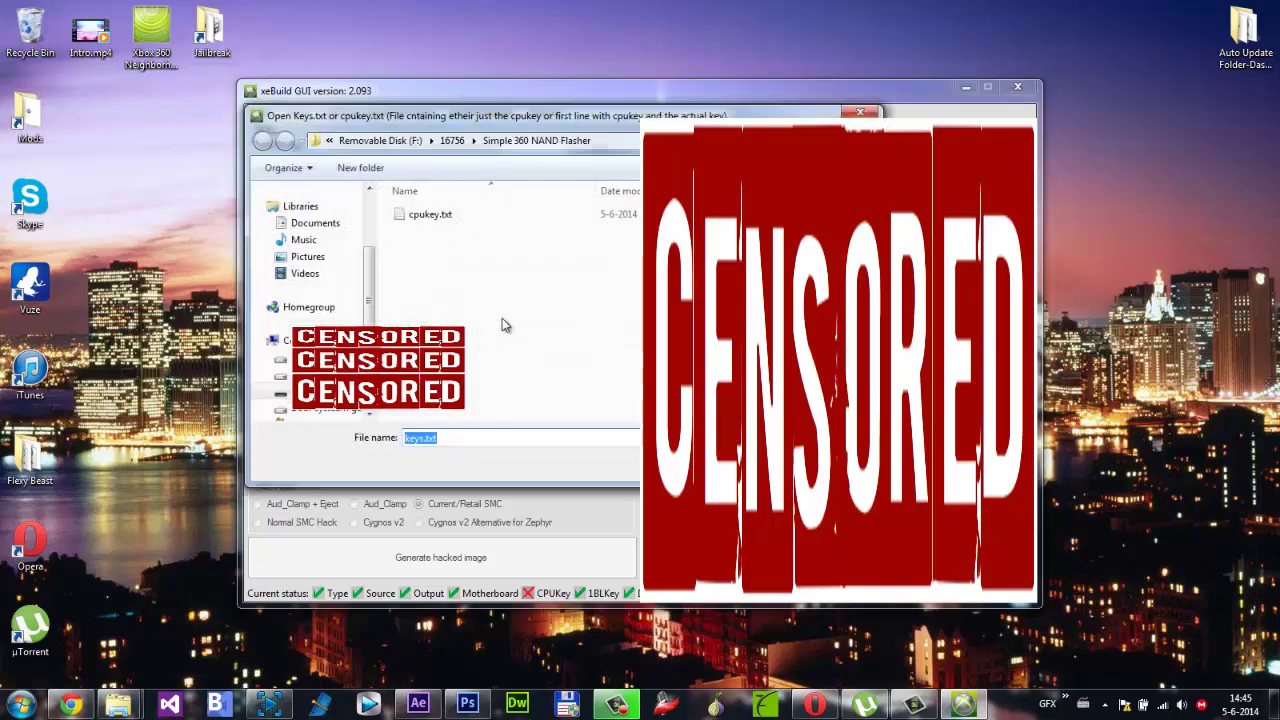
{"action": "double_click", "coordinate": [430, 214]}
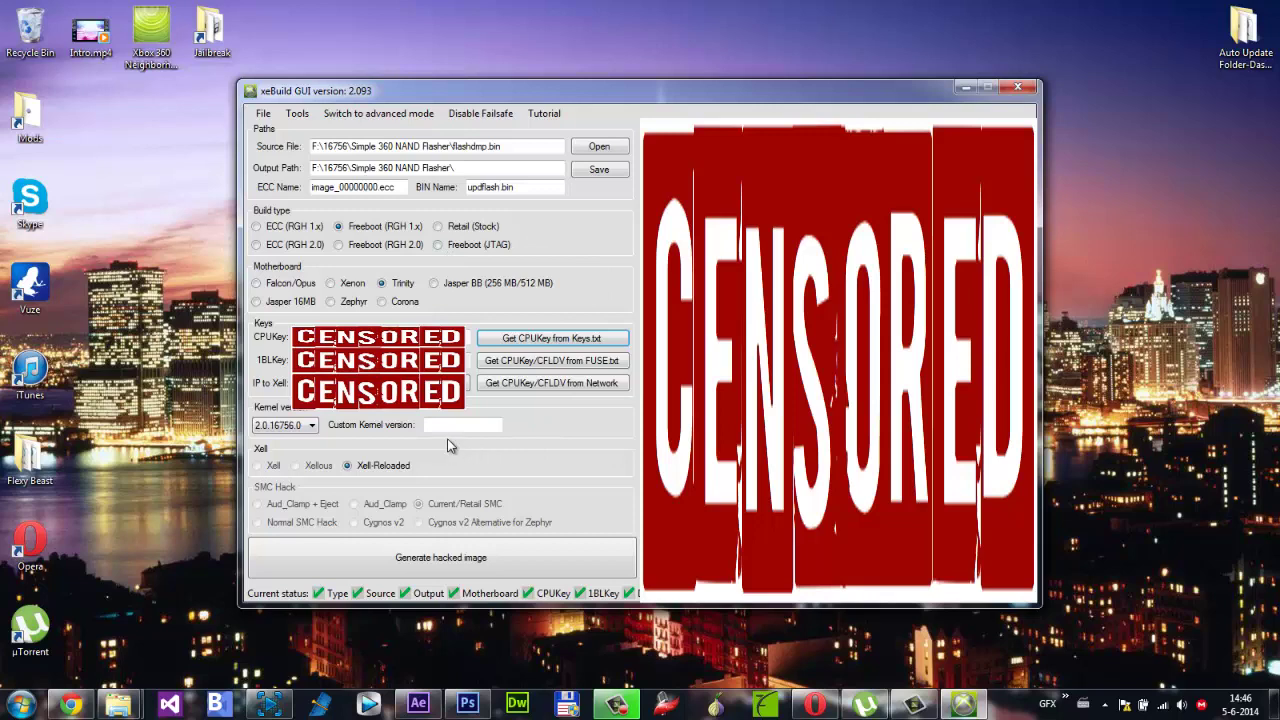
{"action": "left_click", "coordinate": [311, 425]}
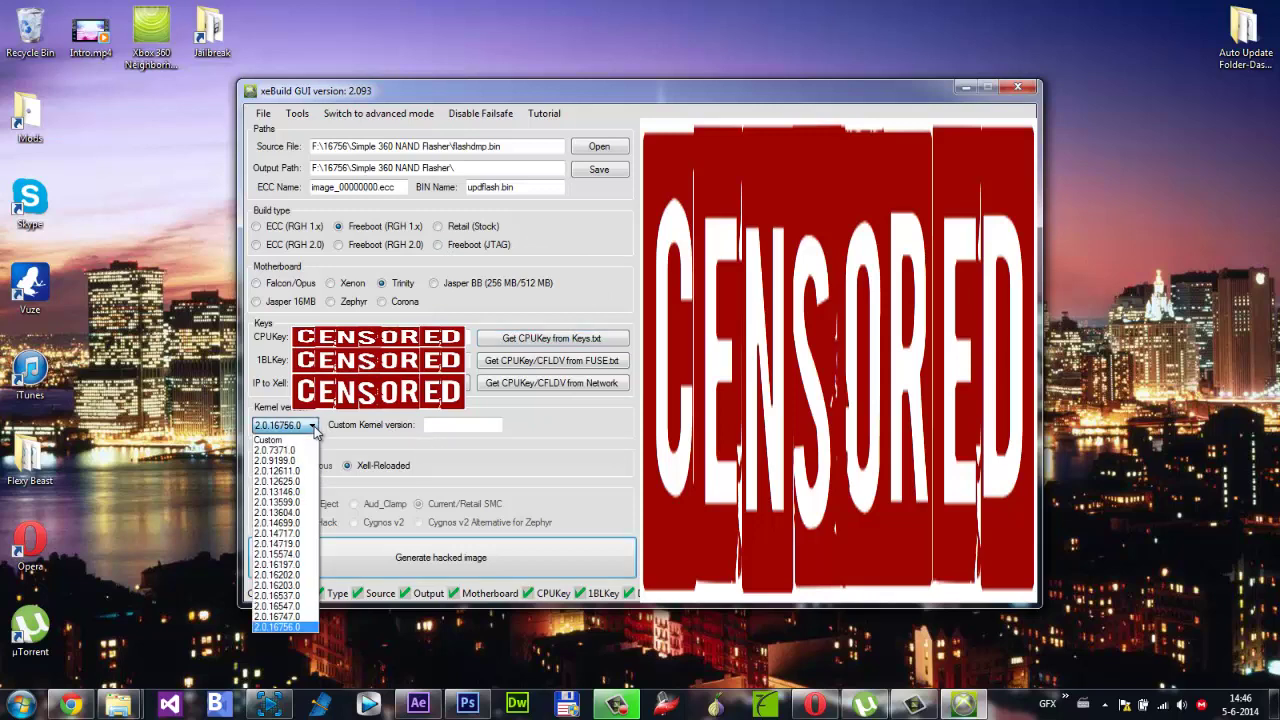
{"action": "left_click", "coordinate": [300, 627]}
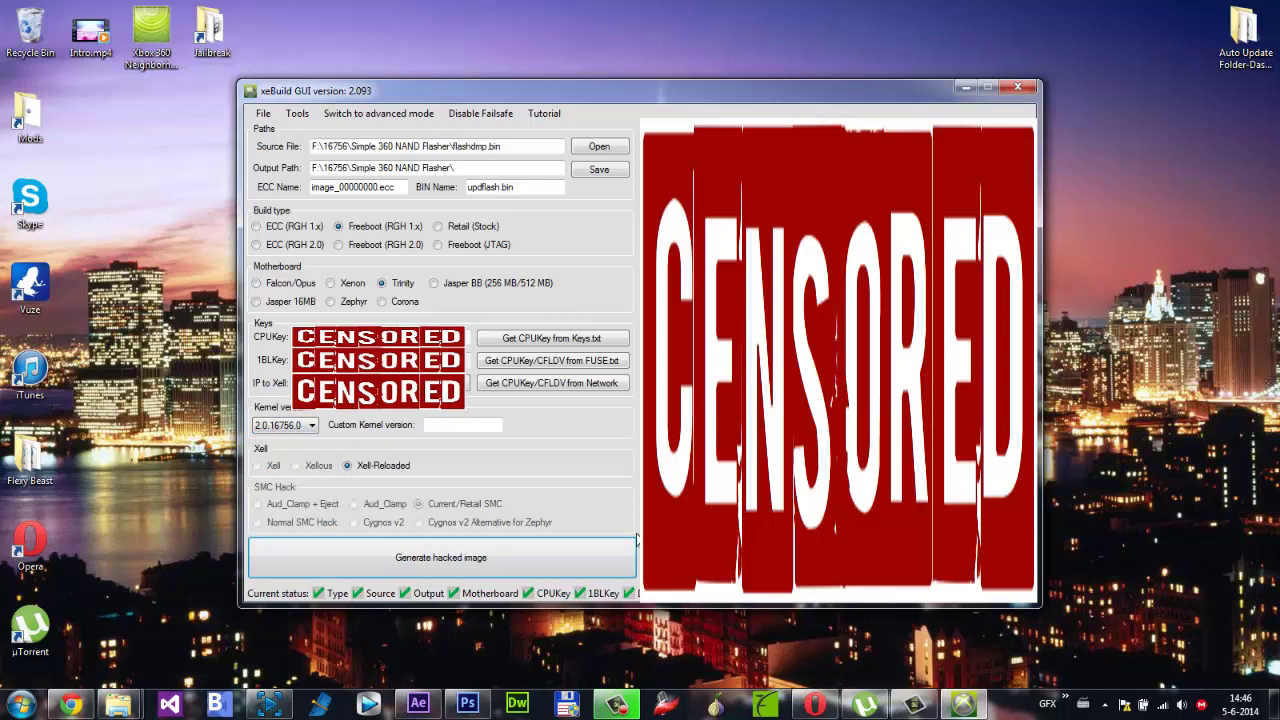
Step: Generate the hacked image with the current settings, answer the closing prompt and minimize the xeBuild GUI window
{"action": "left_click", "coordinate": [497, 560]}
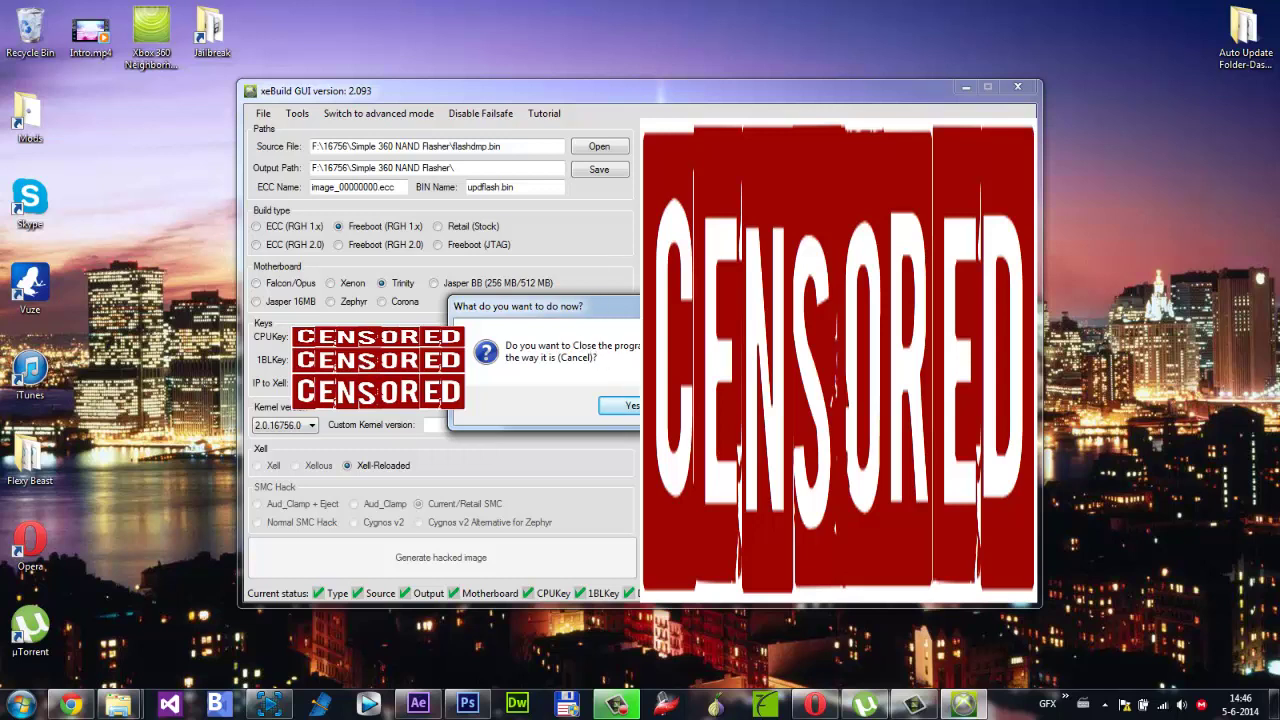
{"action": "key", "text": "Return"}
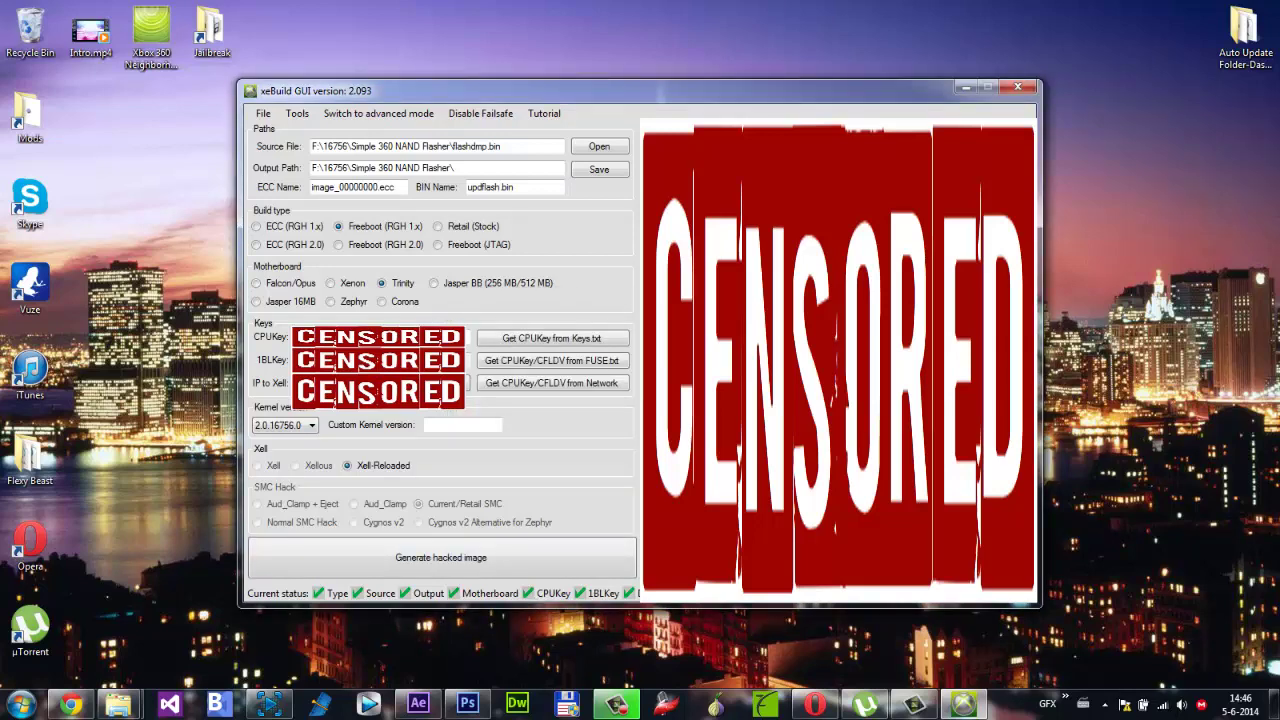
{"action": "left_click", "coordinate": [960, 88]}
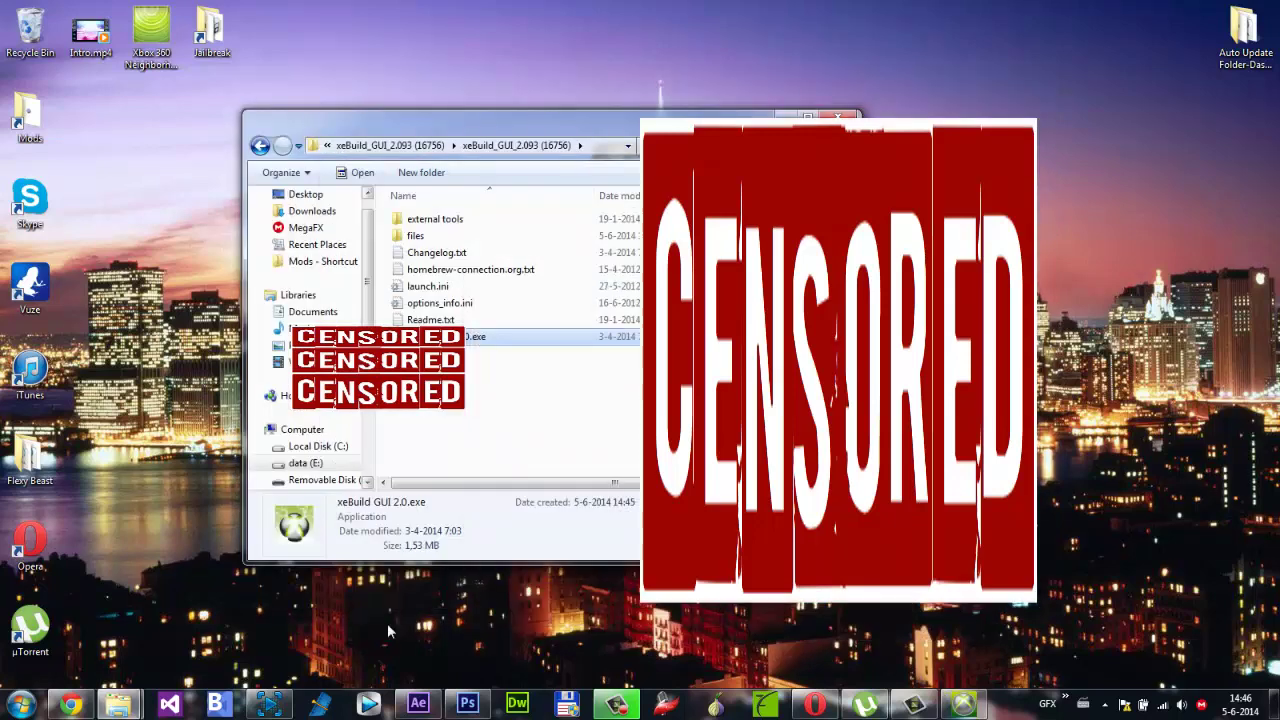
Step: Browse to the Simple 360 NAND Flasher folder inside 16756 on Removable Disk (F:) in the file explorer
{"action": "left_click", "coordinate": [118, 705]}
{"action": "left_click", "coordinate": [222, 625]}
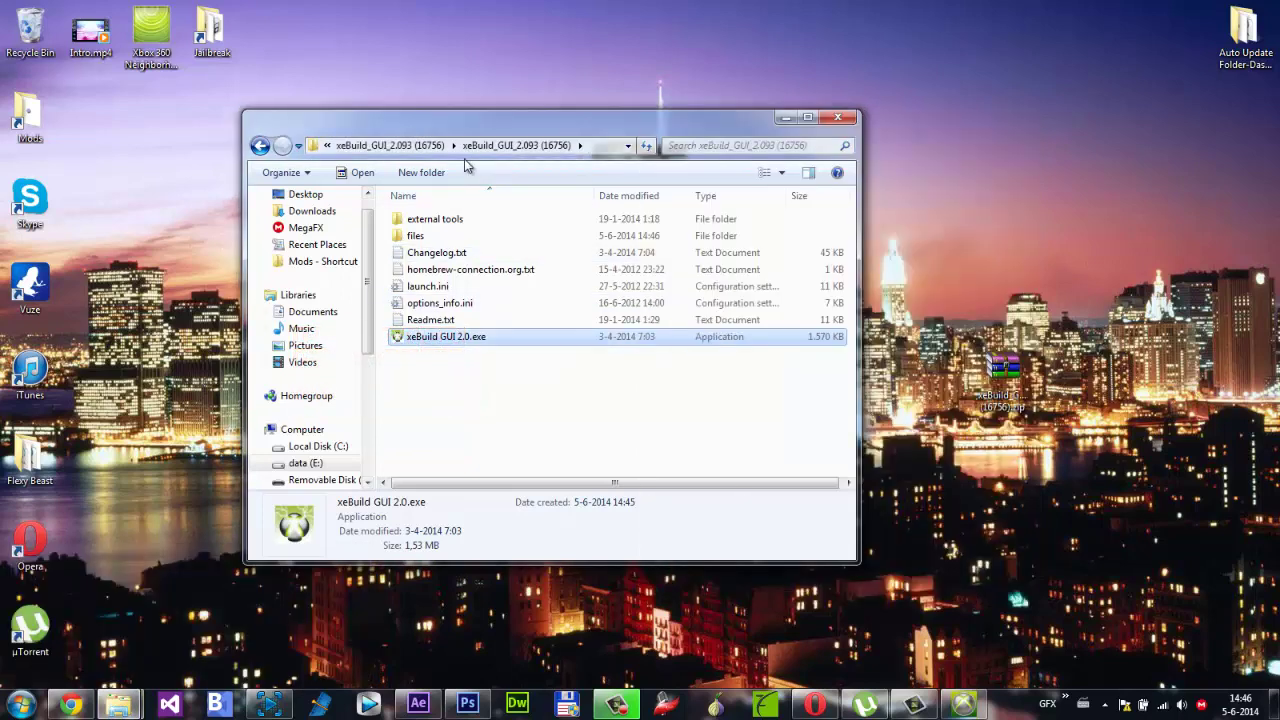
{"action": "left_click", "coordinate": [404, 146]}
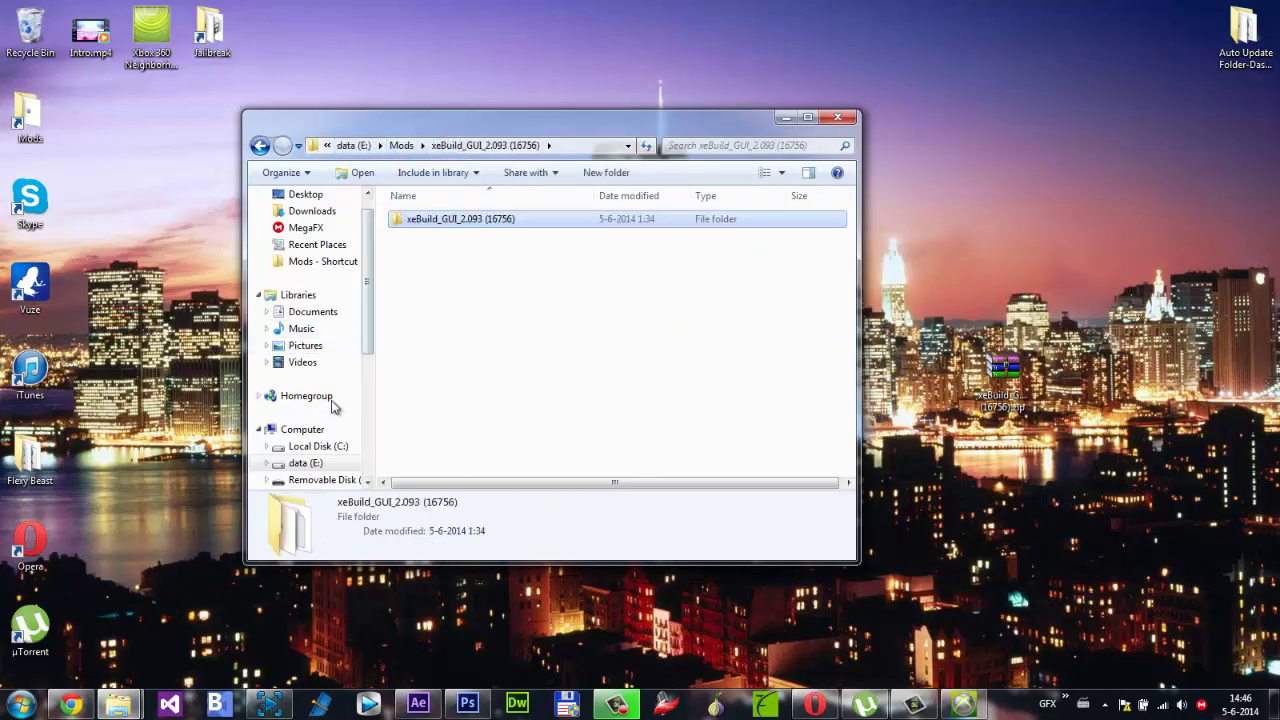
{"action": "left_click", "coordinate": [320, 463]}
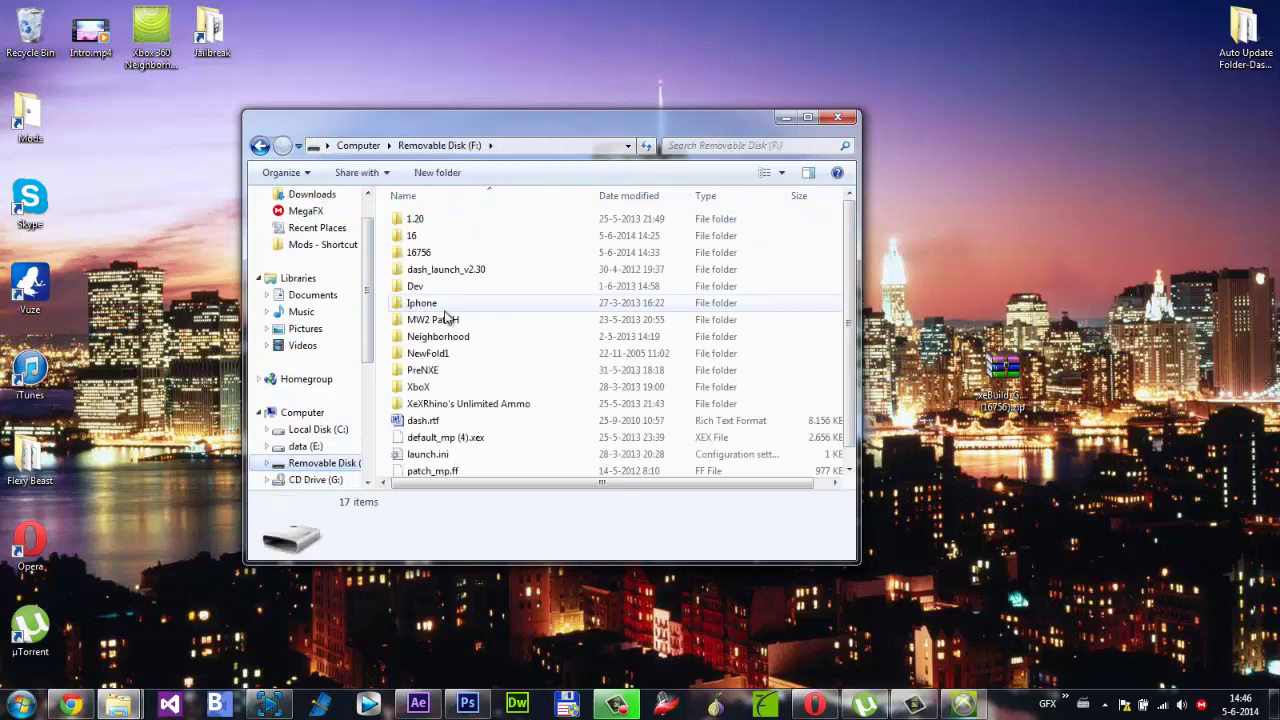
{"action": "double_click", "coordinate": [443, 252]}
{"action": "double_click", "coordinate": [437, 222]}
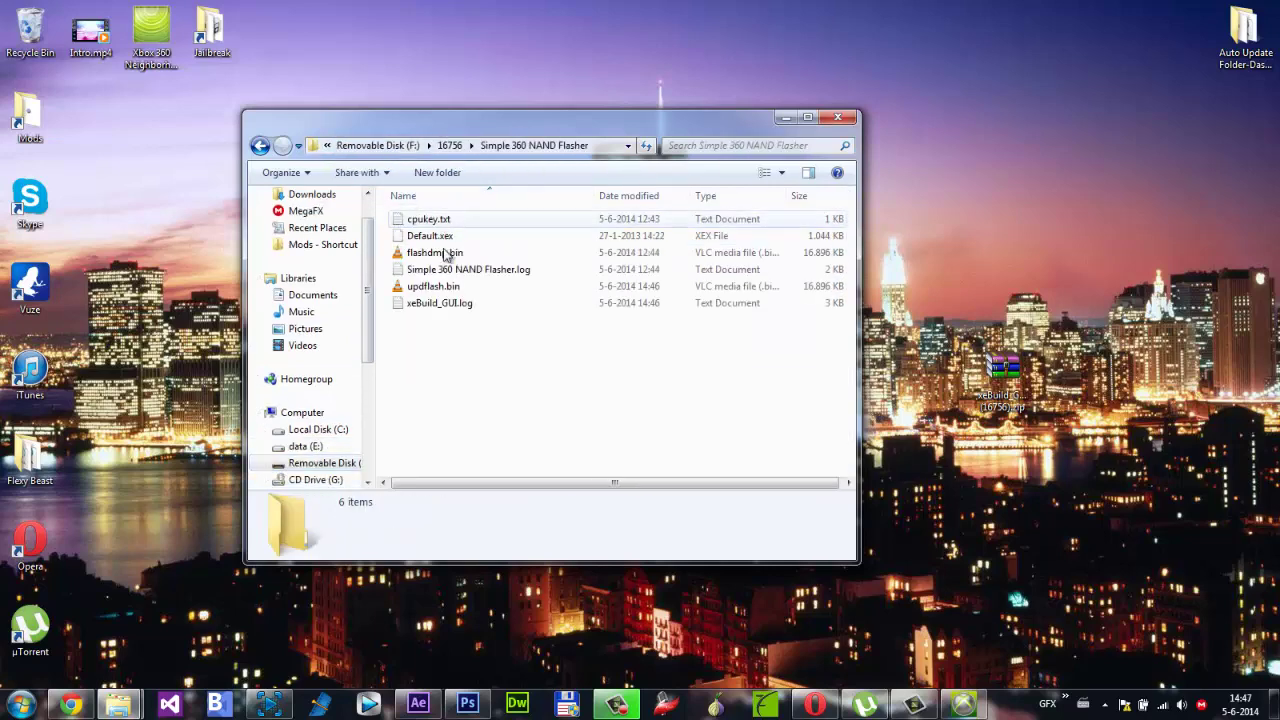
{"action": "left_click", "coordinate": [450, 253]}
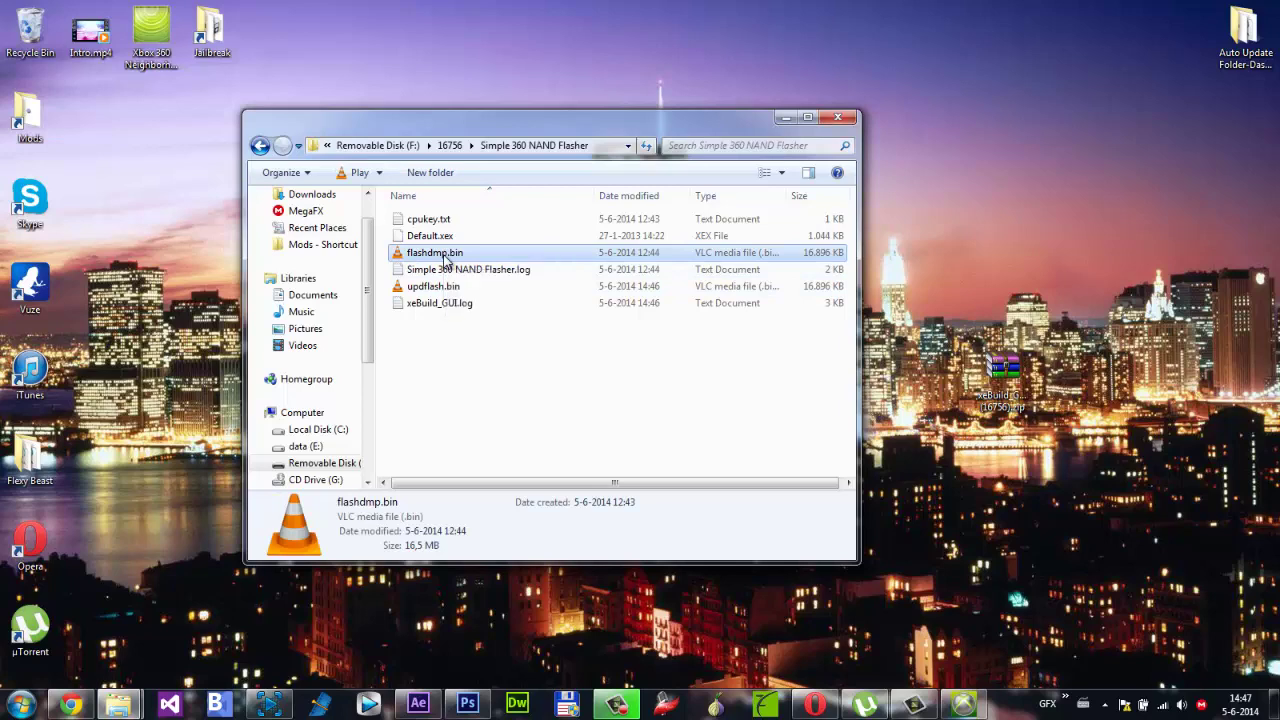
{"action": "left_click_drag", "start_coordinate": [445, 258], "coordinate": [578, 35]}
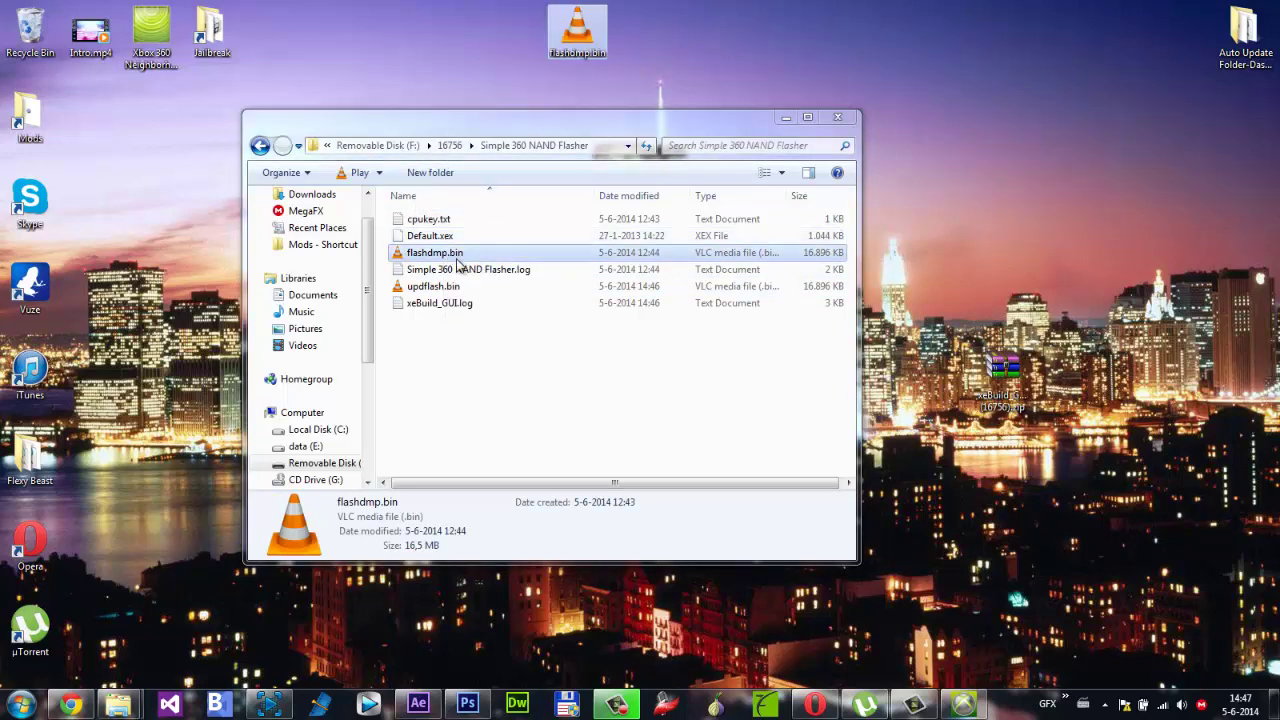
{"action": "key", "text": "Delete"}
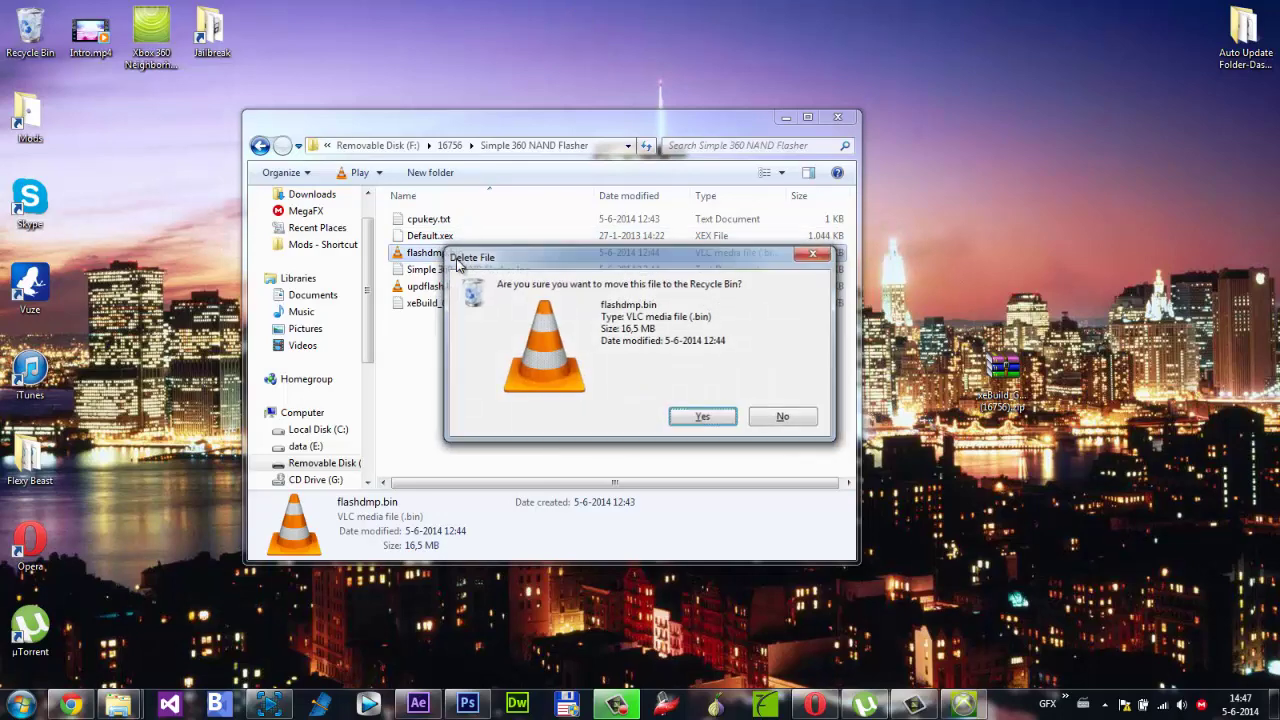
{"action": "key", "text": "Escape"}
{"action": "left_click", "coordinate": [458, 334]}
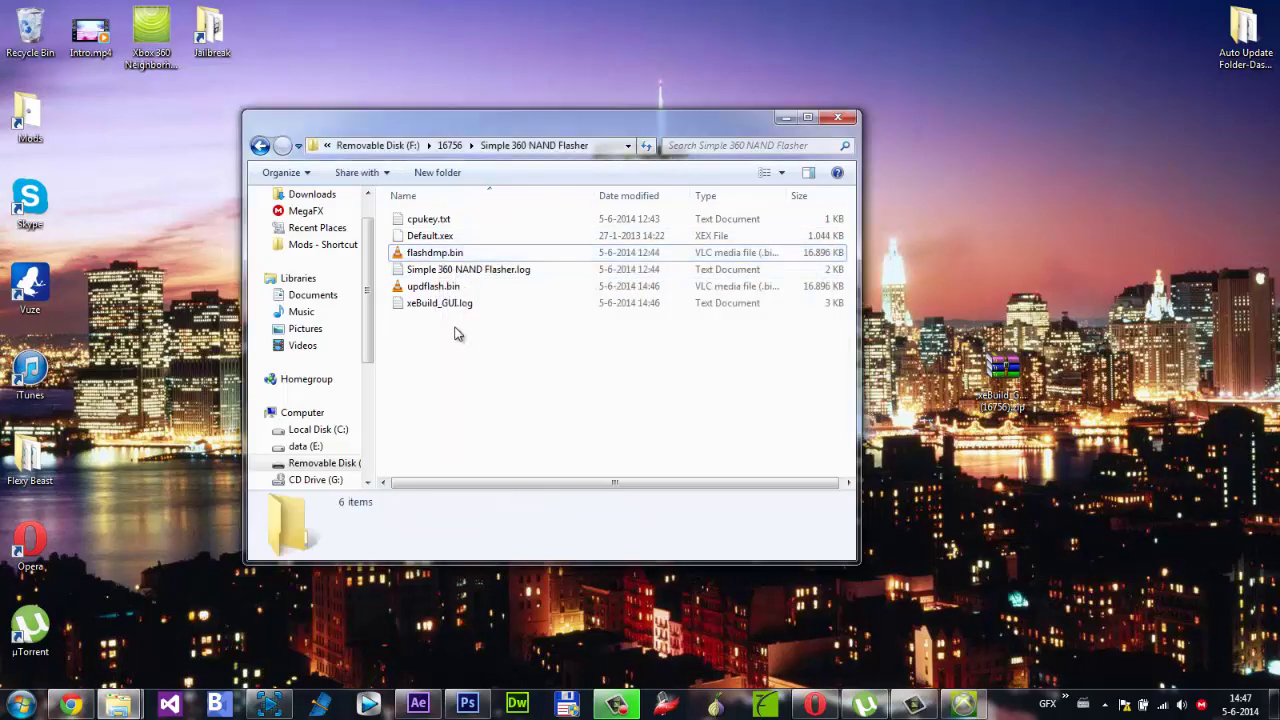
Step: Copy flashdmp.bin from the Simple 360 NAND Flasher folder to the desktop and delete the original from the USB drive
{"action": "left_click_drag", "start_coordinate": [448, 262], "coordinate": [510, 62]}
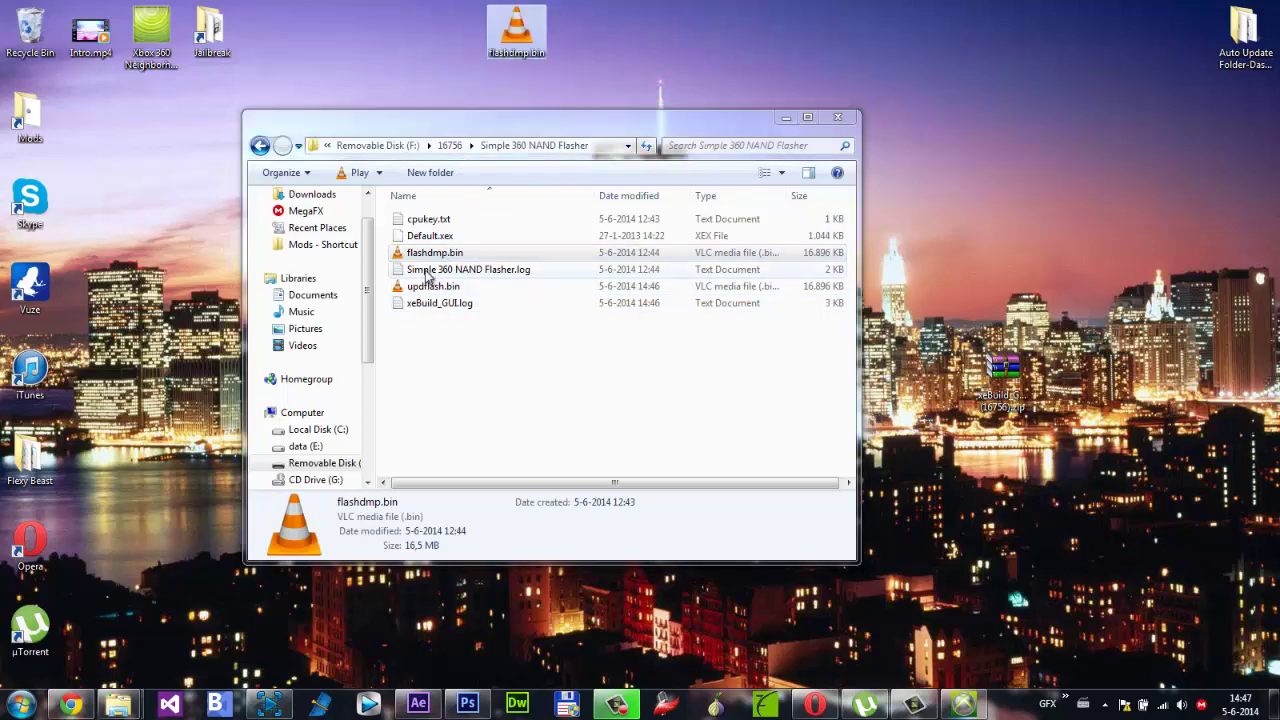
{"action": "key", "text": "Delete"}
{"action": "key", "text": "Return"}
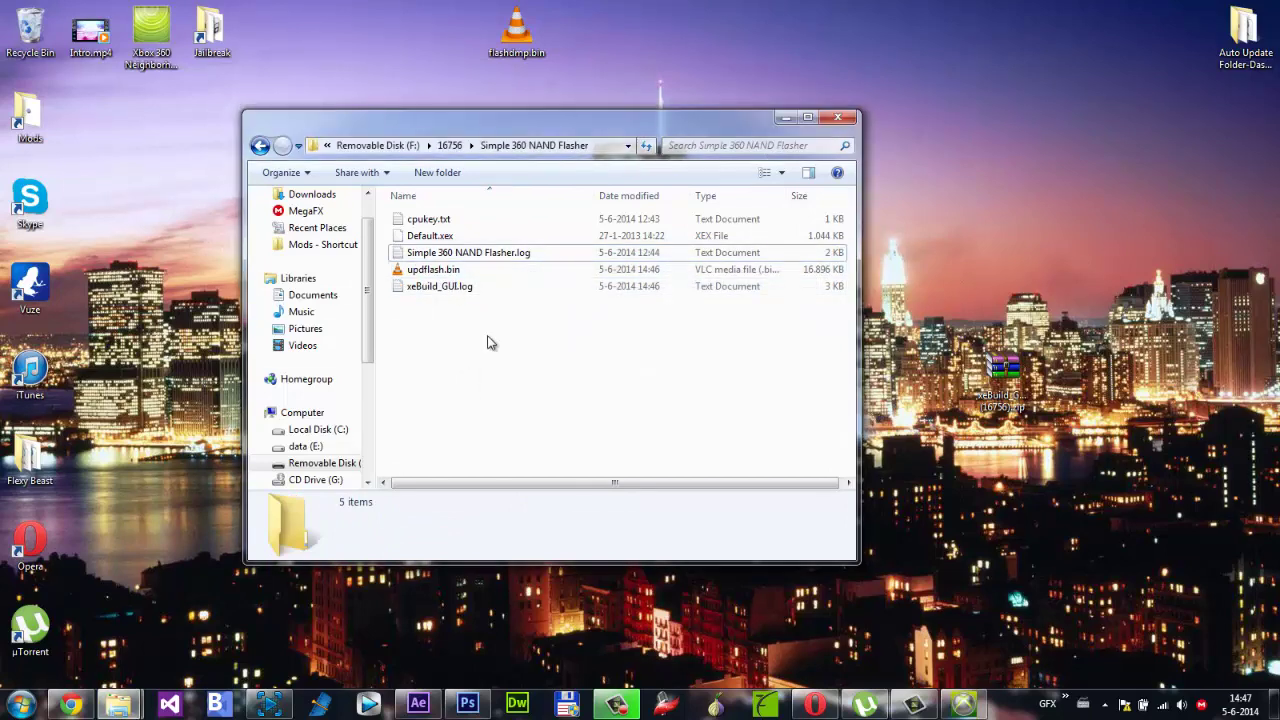
Step: Clear the file selection and eject Removable Disk (F:) from the computer
{"action": "key", "text": "ctrl+a"}
{"action": "left_click", "coordinate": [571, 395]}
{"action": "right_click", "coordinate": [317, 467]}
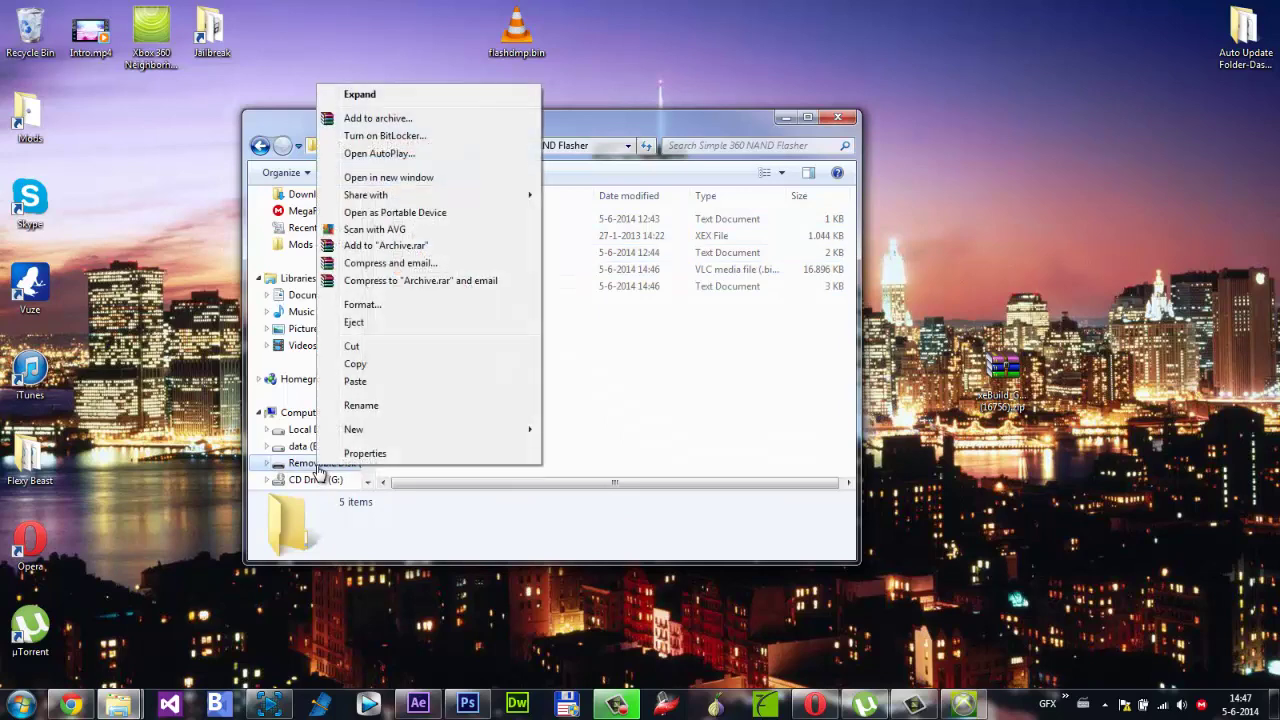
{"action": "left_click", "coordinate": [368, 333]}
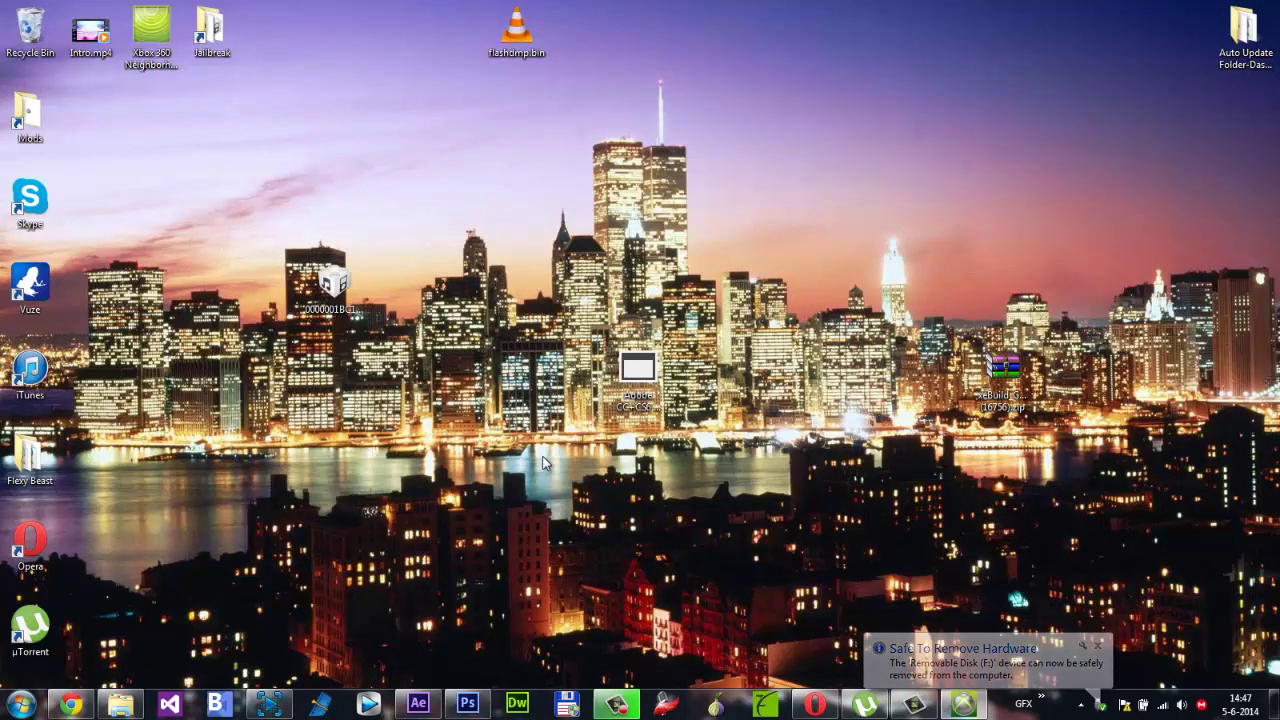
Step: Switch to Game Capture HD to follow the NAND flashing on the console and check the dashboard version in Console Settings
{"action": "left_click", "coordinate": [280, 706]}
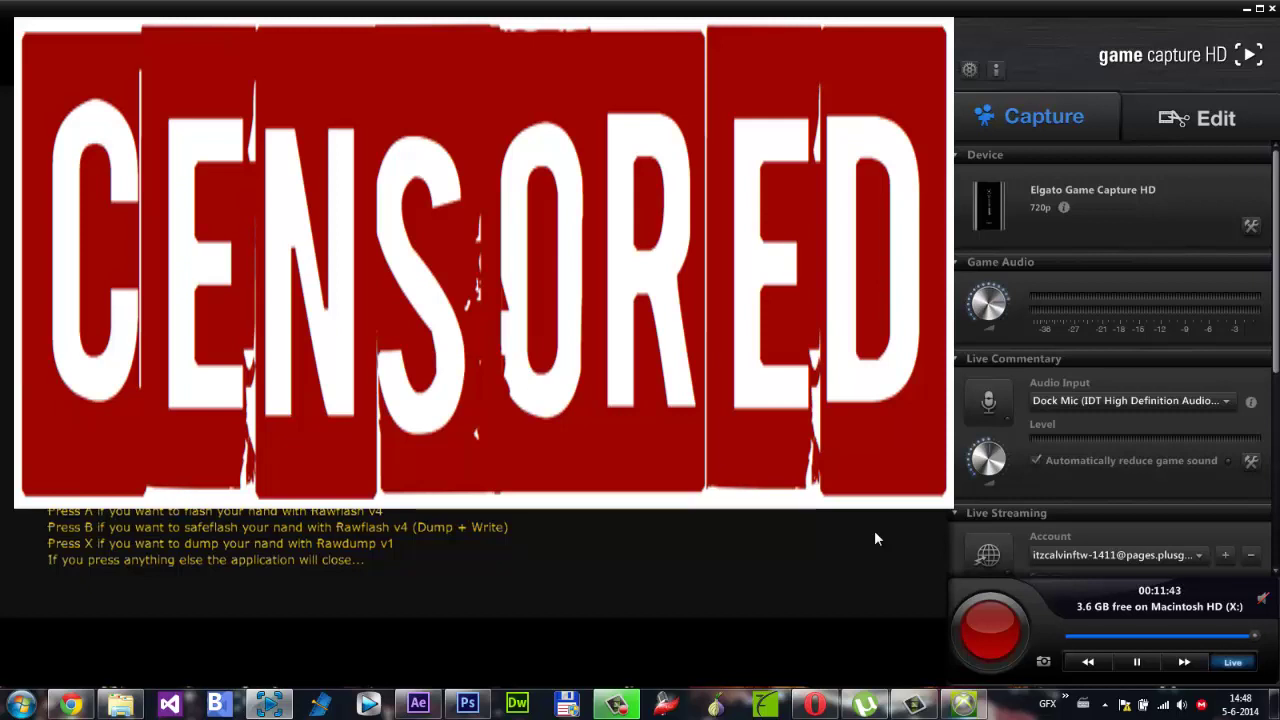
{"action": "key", "text": "x"}
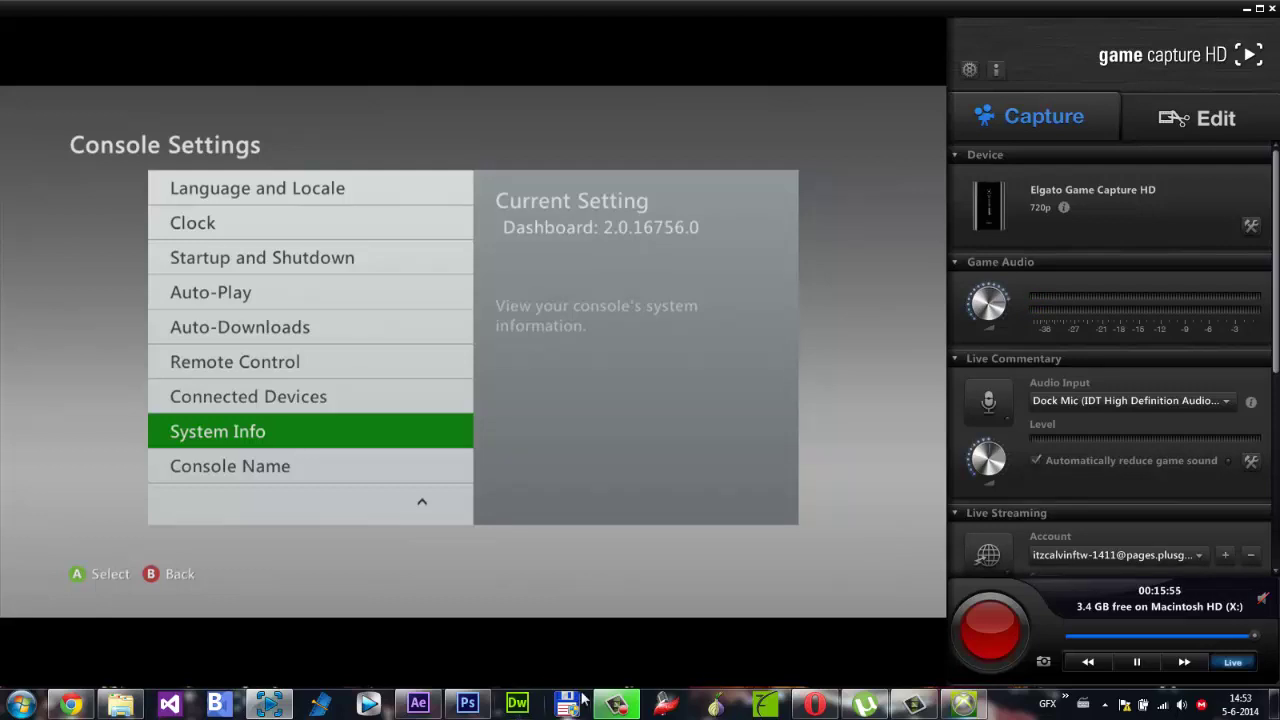
{"action": "left_click", "coordinate": [632, 708]}
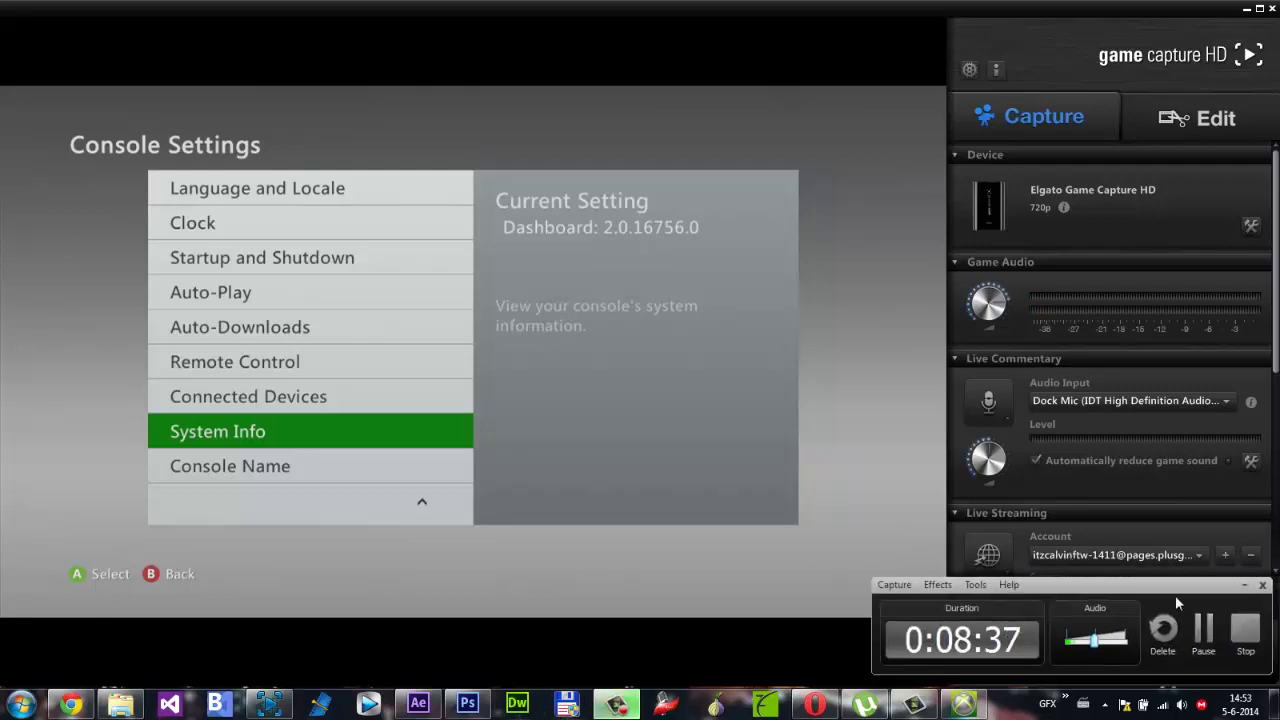